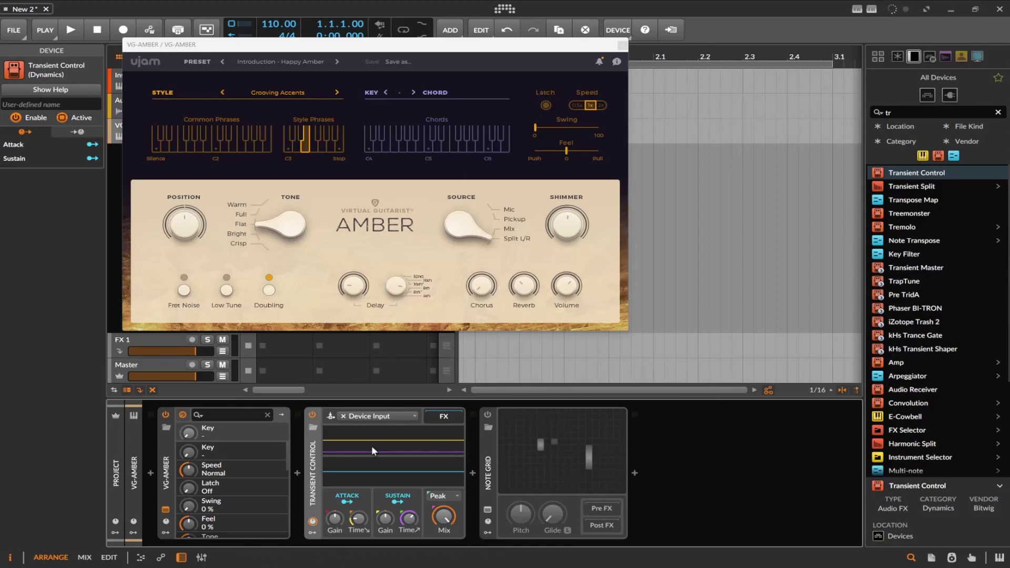
Step: Open the Note Grid editor, then add the Pigments synth after Note Grid in the device chain and close its plug-in window
{"action": "double_click", "coordinate": [530, 472]}
{"action": "left_click", "coordinate": [722, 459]}
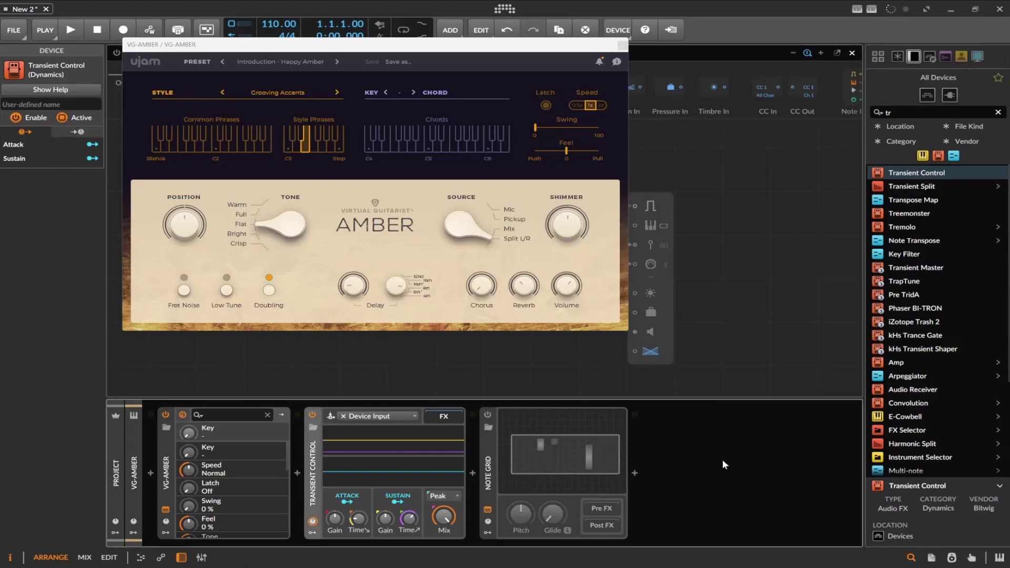
{"action": "left_click", "coordinate": [902, 112]}
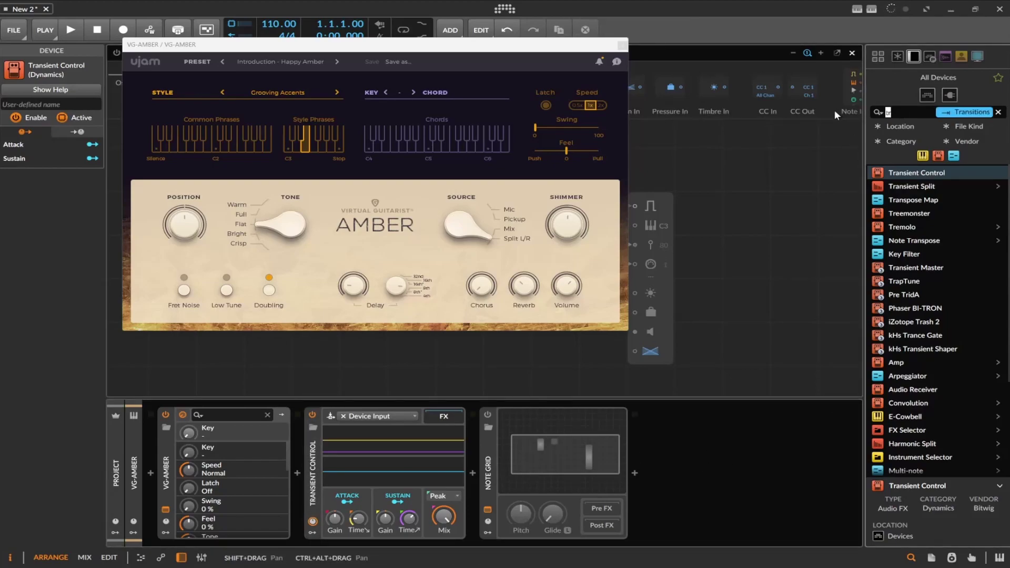
{"action": "type", "text": "p"}
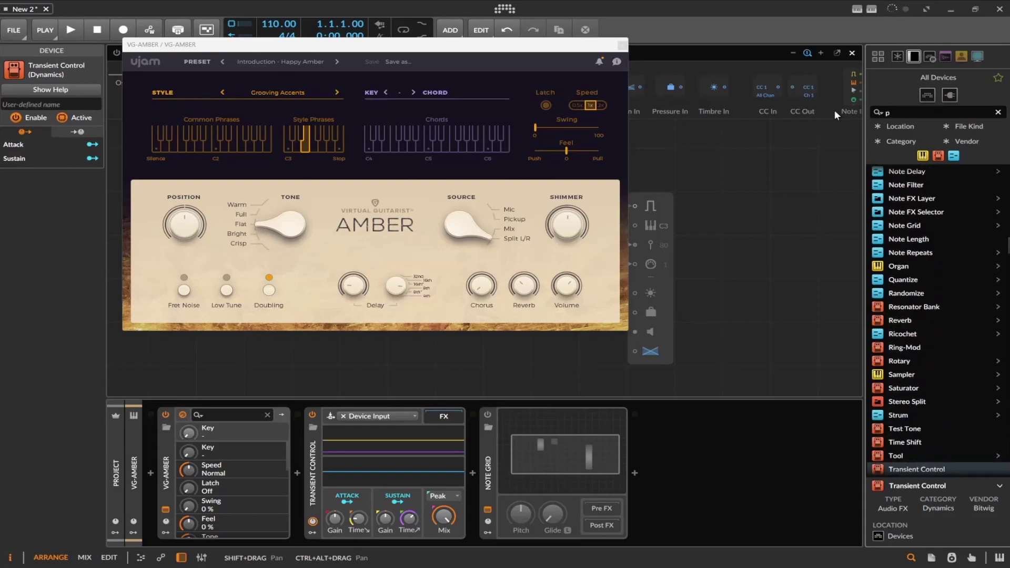
{"action": "type", "text": "ig"}
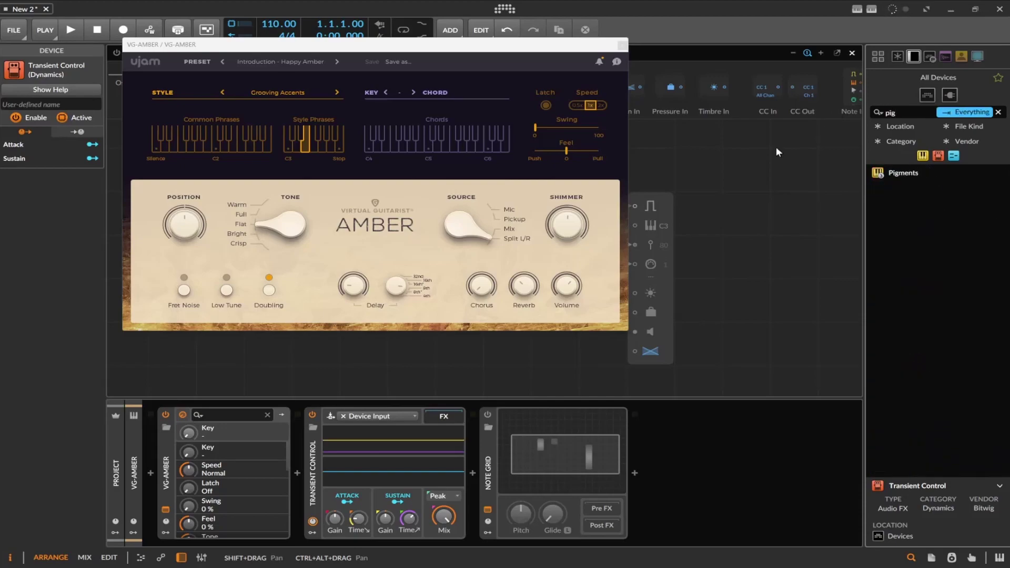
{"action": "mouse_move", "coordinate": [904, 173]}
{"action": "left_mouse_down"}
{"action": "mouse_move", "coordinate": [578, 474]}
{"action": "mouse_move", "coordinate": [729, 464]}
{"action": "left_mouse_up"}
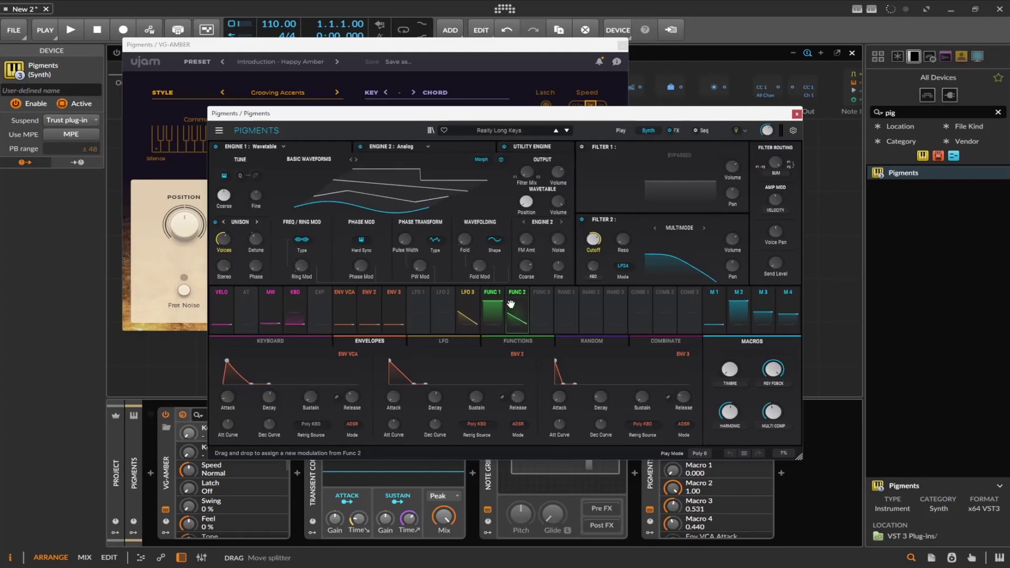
{"action": "left_click", "coordinate": [797, 114]}
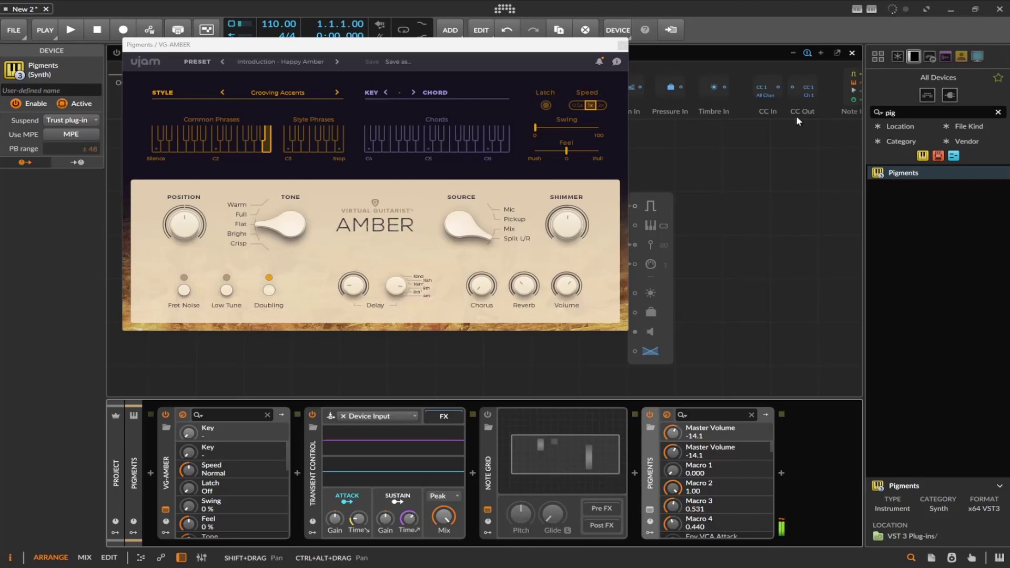
Step: Turn off the Pigments device and enable the Note Grid device
{"action": "left_click", "coordinate": [649, 415]}
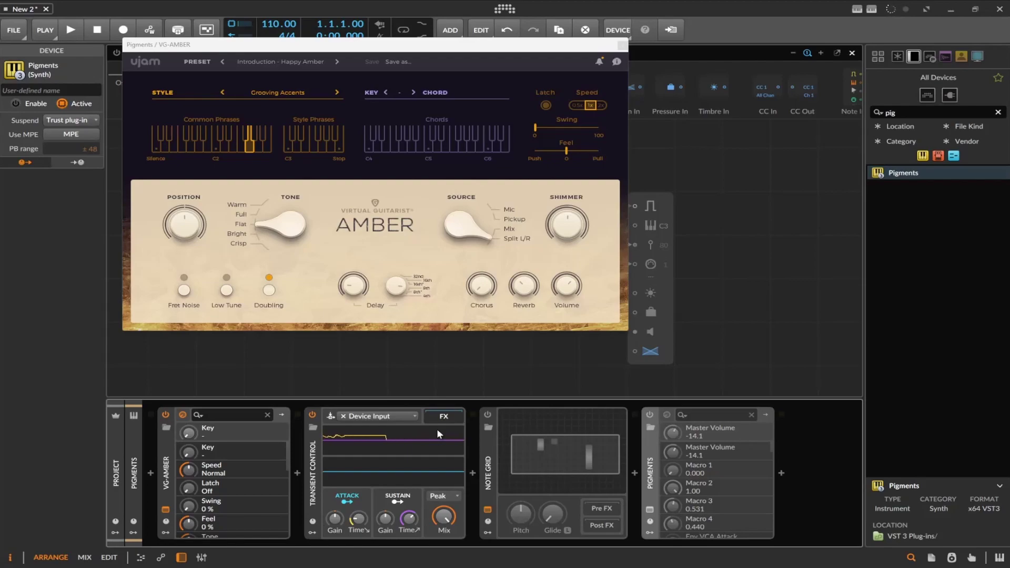
{"action": "left_click", "coordinate": [485, 418]}
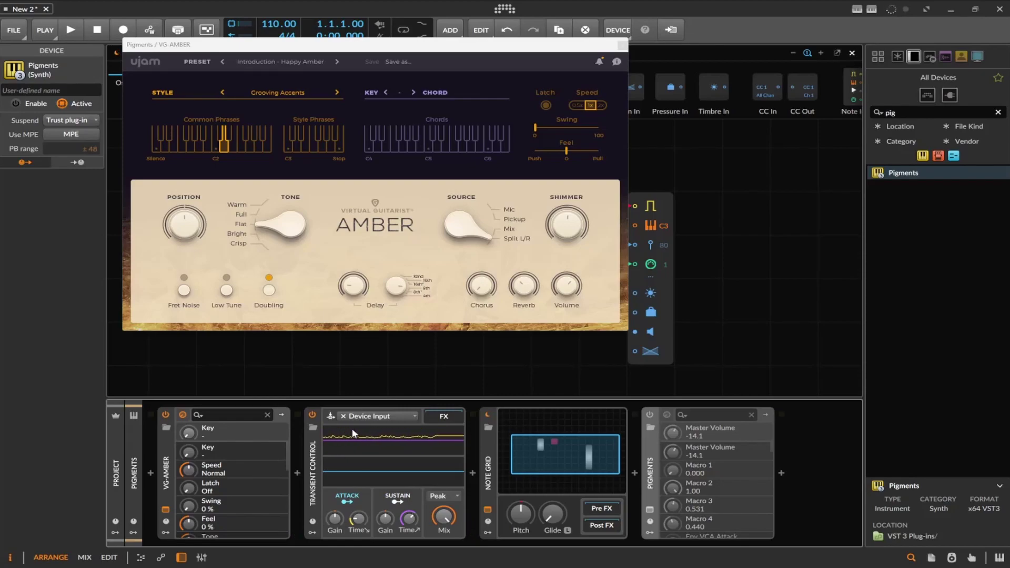
Step: Delete the Transient Control device from the chain
{"action": "left_click", "coordinate": [312, 414]}
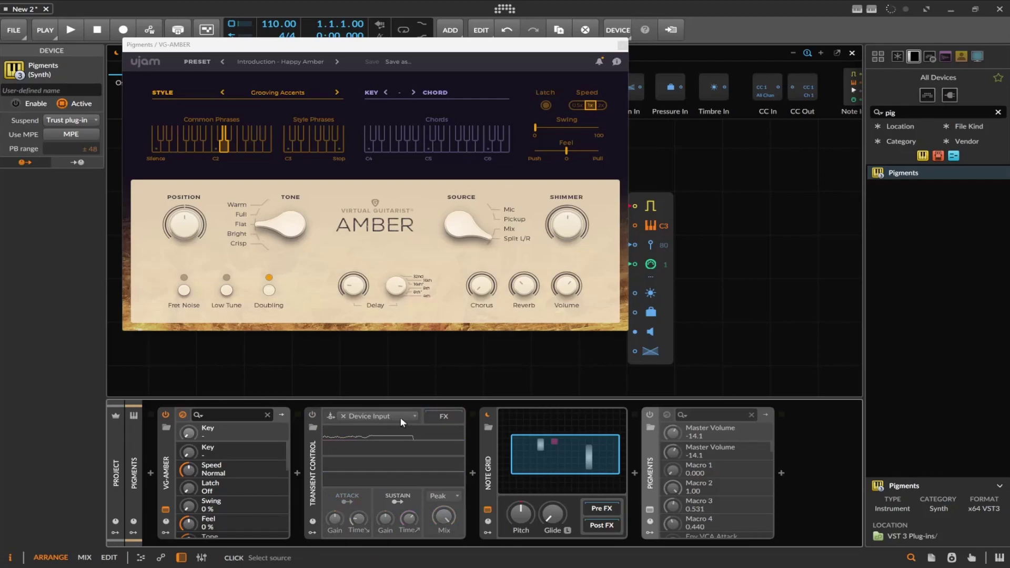
{"action": "left_click", "coordinate": [311, 453]}
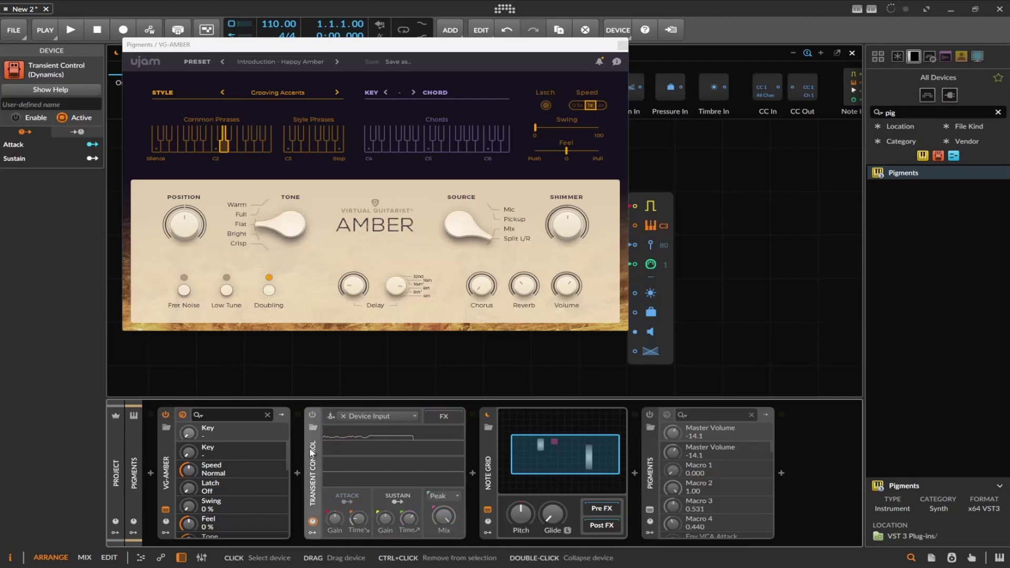
{"action": "key", "text": "Delete"}
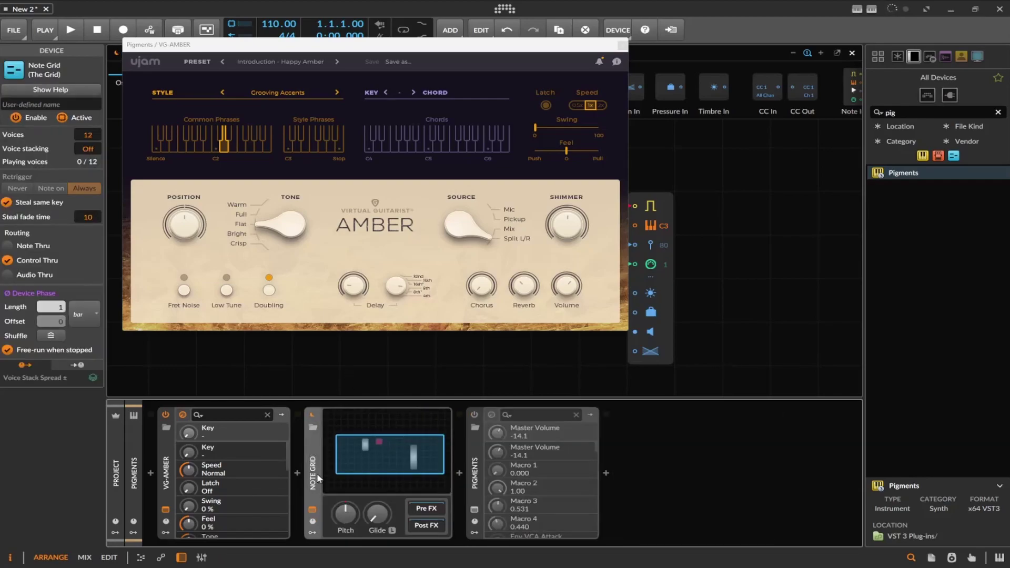
Step: Add an Envelope Follower modulator to the Note Grid device and expand its settings
{"action": "left_click", "coordinate": [313, 531]}
{"action": "left_click", "coordinate": [333, 429]}
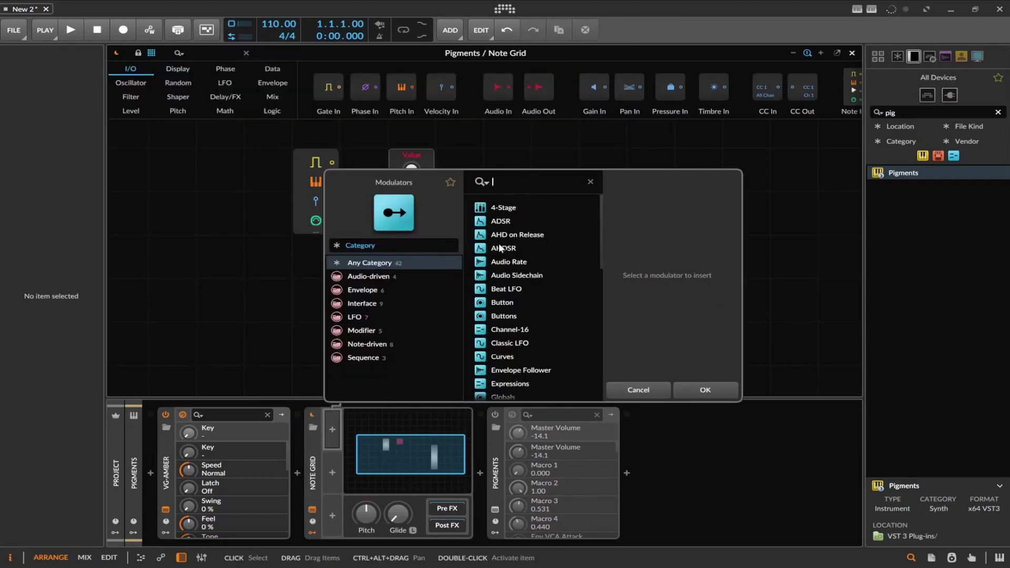
{"action": "type", "text": "foll"}
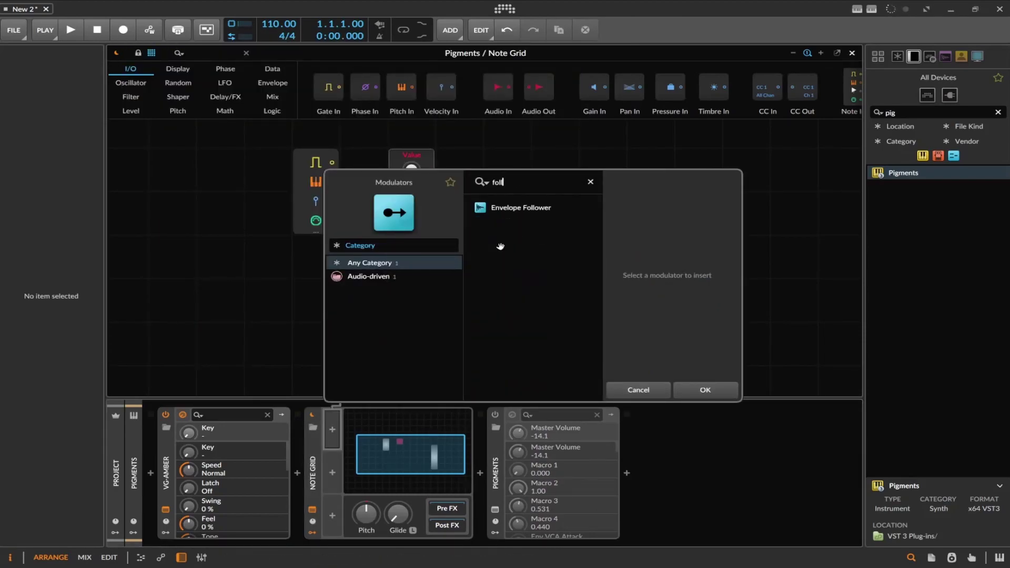
{"action": "left_click", "coordinate": [509, 208]}
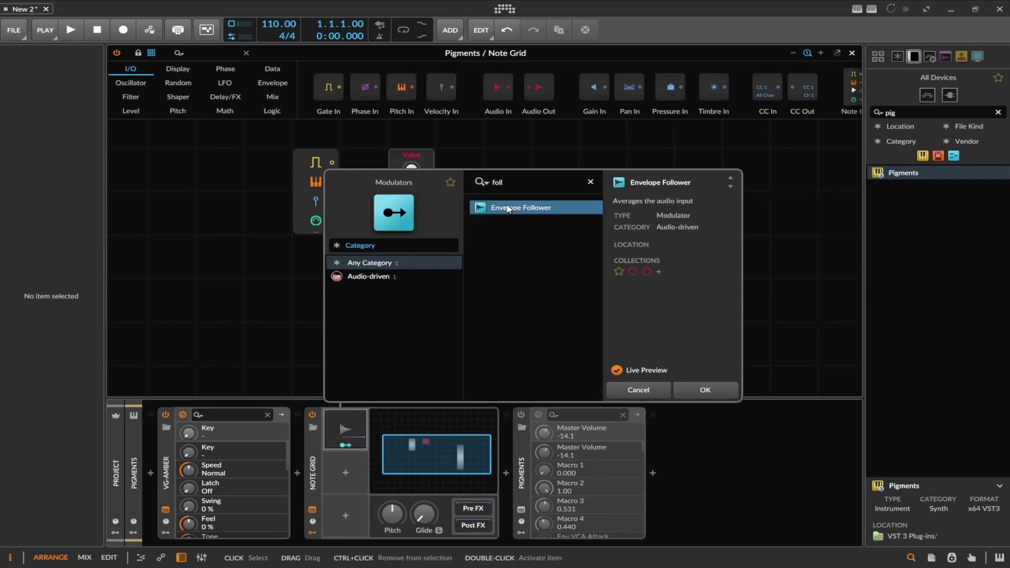
{"action": "double_click", "coordinate": [508, 208]}
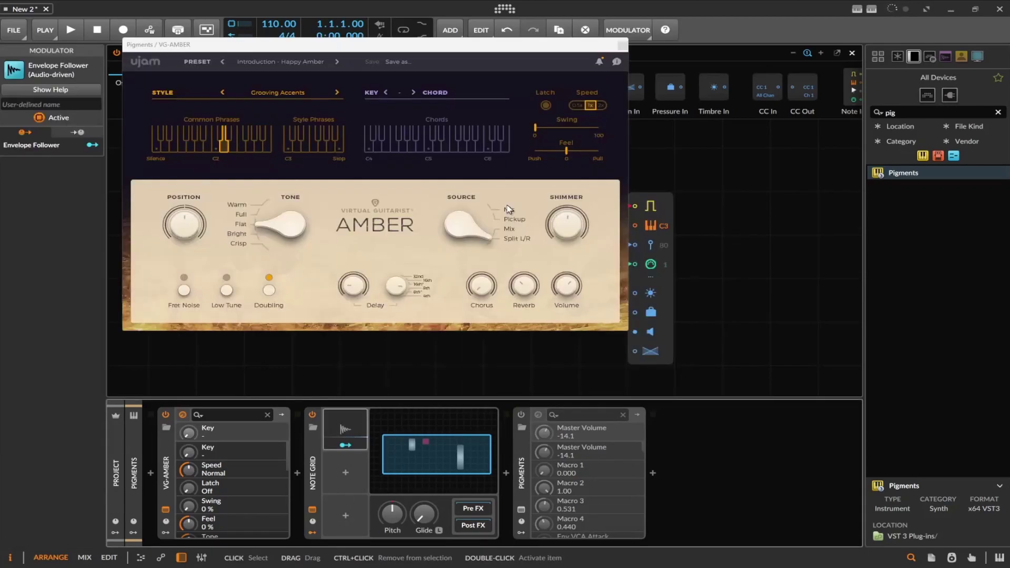
{"action": "left_click", "coordinate": [349, 427]}
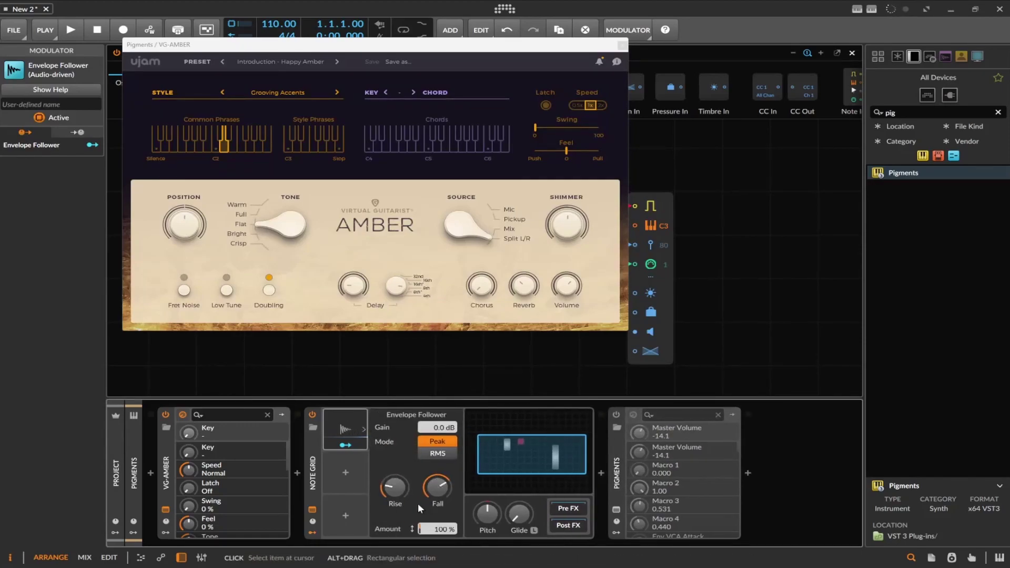
Step: Move the VG-AMBER window off the upper part of the grid patch and turn the Pigments device back on
{"action": "left_click_drag", "start_coordinate": [469, 61], "coordinate": [567, 279]}
{"action": "left_click_drag", "start_coordinate": [408, 172], "coordinate": [408, 149]}
{"action": "left_click_drag", "start_coordinate": [369, 263], "coordinate": [251, 186]}
{"action": "left_click", "coordinate": [621, 421]}
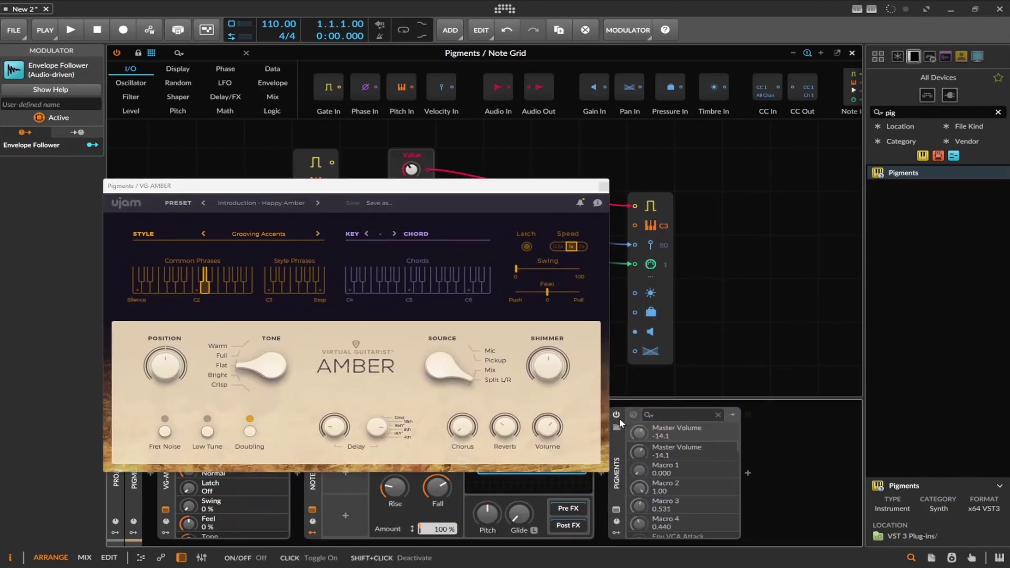
{"action": "left_click", "coordinate": [626, 408]}
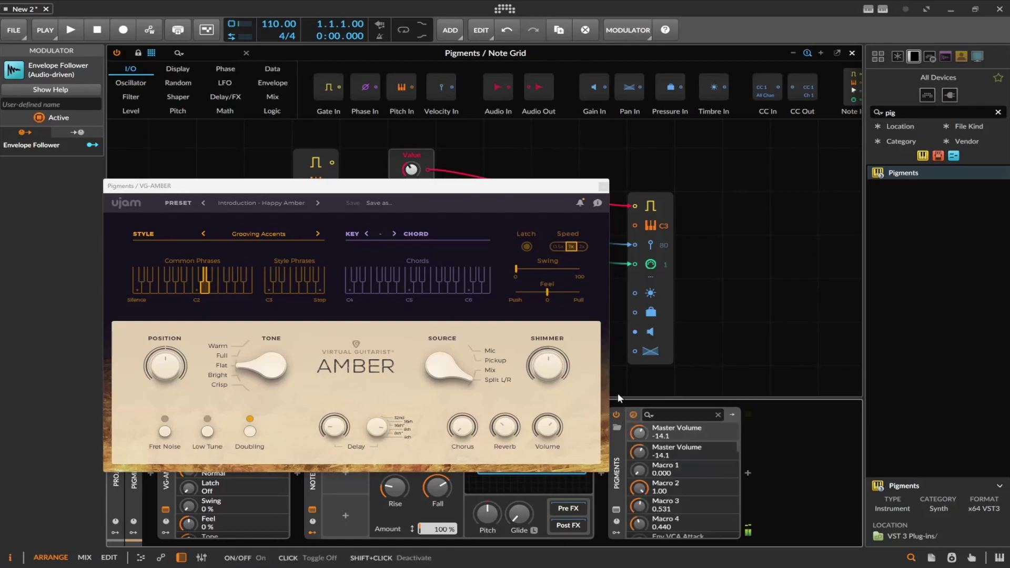
Step: Close the VG-AMBER window and vary the Value module that feeds the gate input, ending at 47.6 %
{"action": "left_click", "coordinate": [422, 193]}
{"action": "left_click_drag", "start_coordinate": [422, 192], "coordinate": [418, 253]}
{"action": "left_click", "coordinate": [411, 169]}
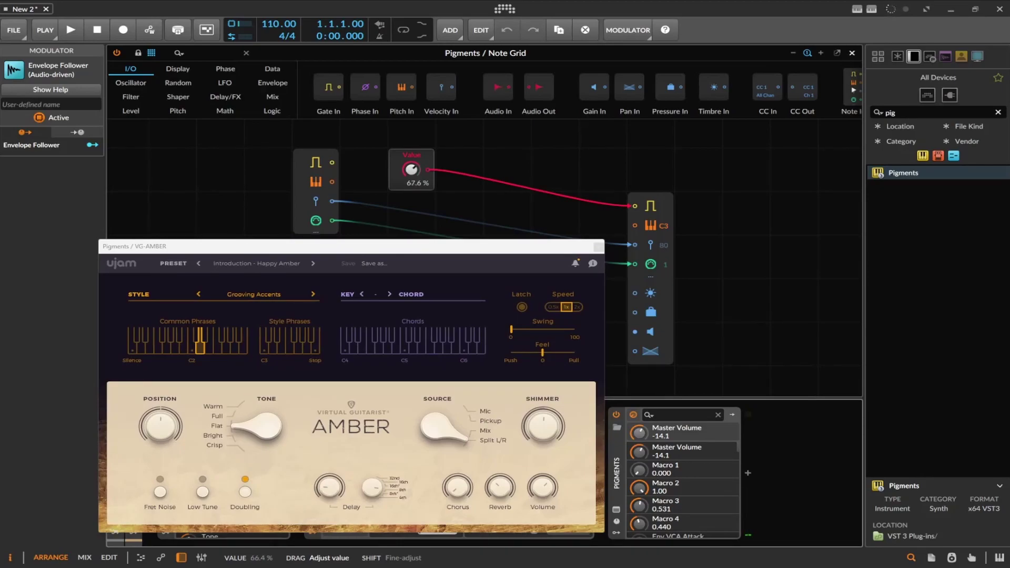
{"action": "left_click_drag", "start_coordinate": [411, 169], "coordinate": [412, 131]}
{"action": "left_click", "coordinate": [598, 246]}
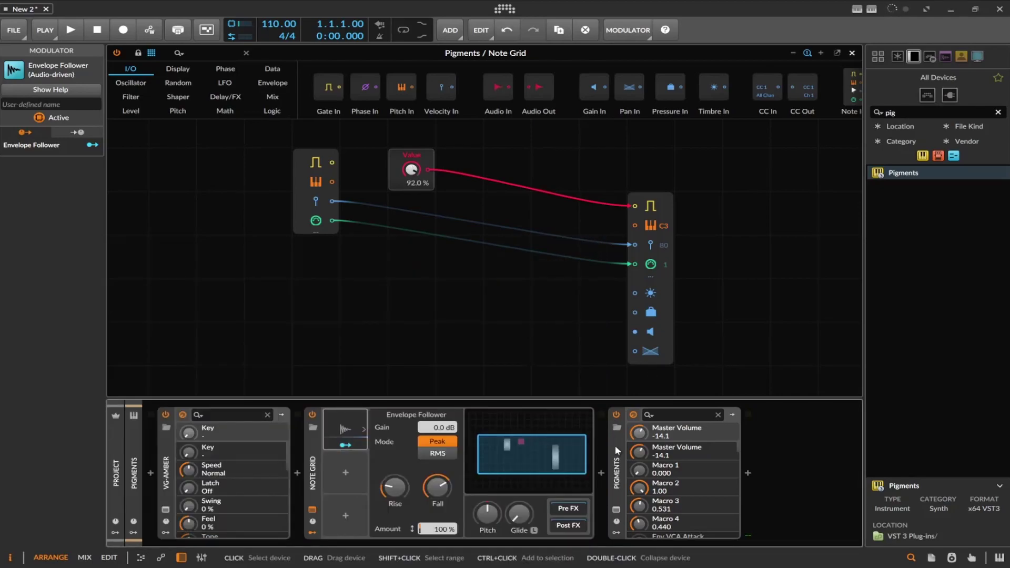
{"action": "left_click_drag", "start_coordinate": [412, 170], "coordinate": [412, 185]}
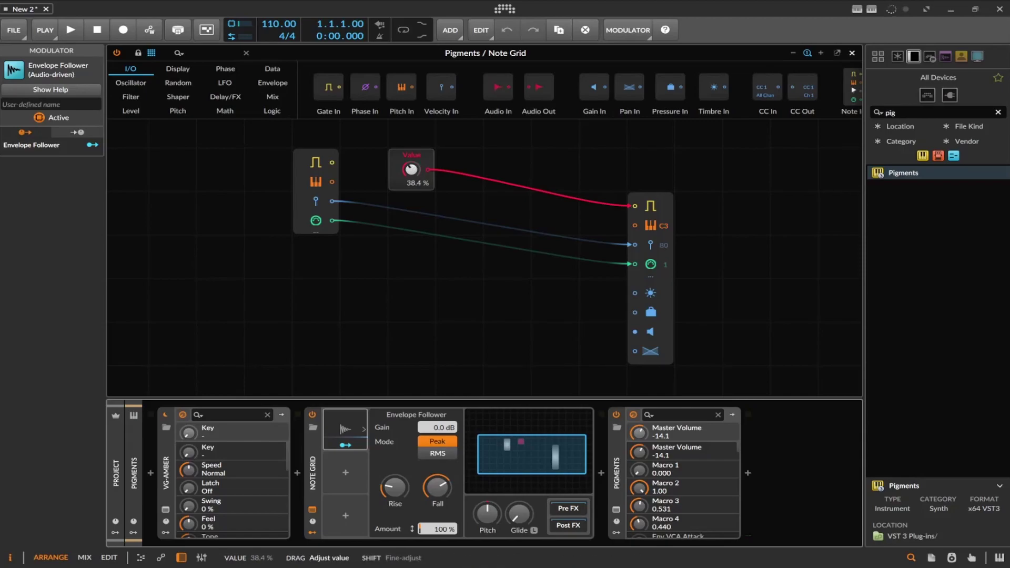
{"action": "left_click_drag", "start_coordinate": [412, 170], "coordinate": [415, 175]}
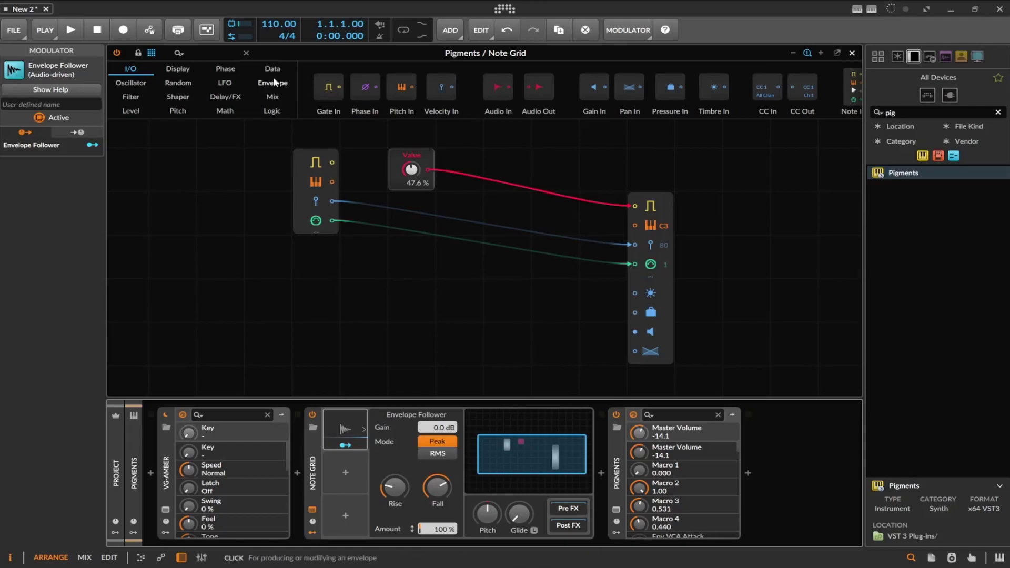
Step: Find the Button module and add it to the patch, connected to the note output's gate input in place of Value
{"action": "left_click", "coordinate": [293, 55]}
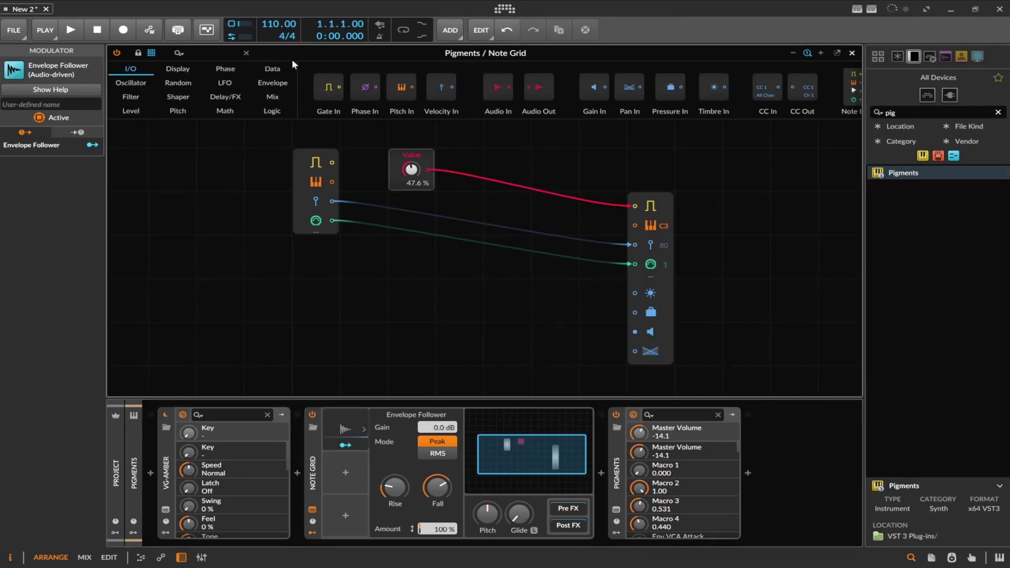
{"action": "left_click", "coordinate": [219, 58]}
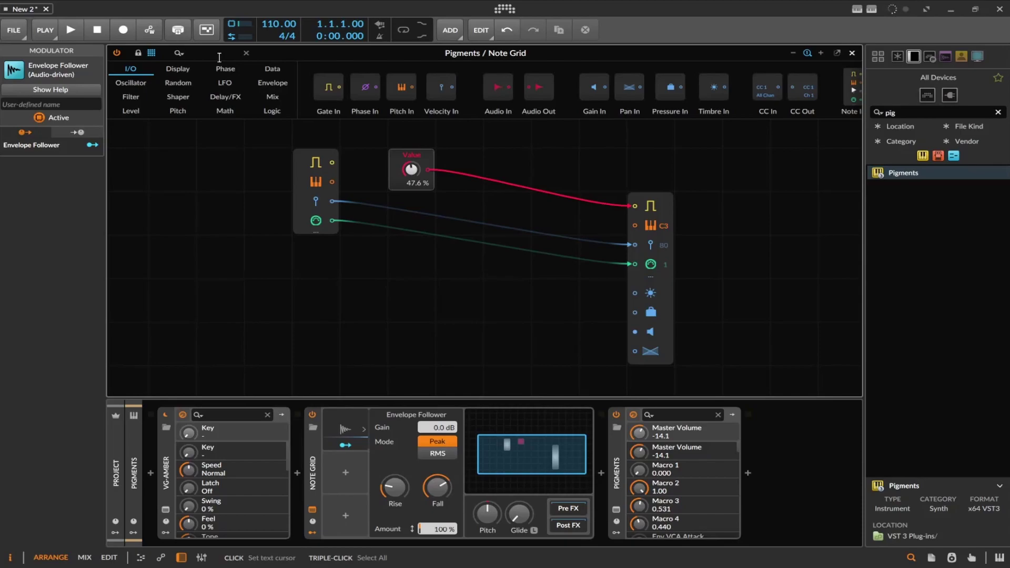
{"action": "type", "text": "bu"}
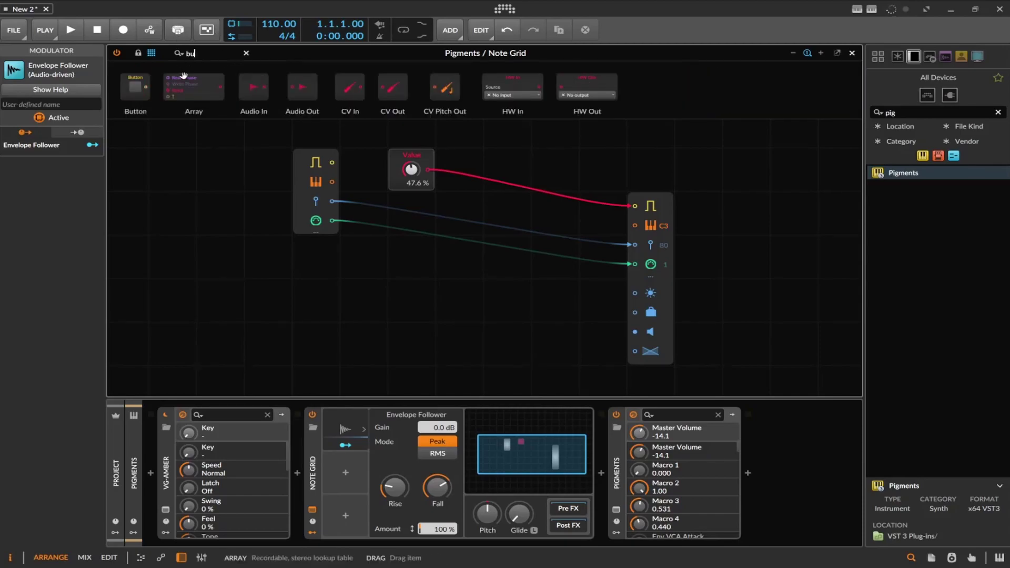
{"action": "left_click_drag", "start_coordinate": [135, 88], "coordinate": [636, 207]}
Step: Toggle the Button module on and off repeatedly to test note triggering, leaving it on
{"action": "left_click", "coordinate": [413, 303]}
{"action": "left_click", "coordinate": [415, 301]}
{"action": "left_click", "coordinate": [415, 305]}
{"action": "left_click", "coordinate": [415, 301]}
{"action": "left_click", "coordinate": [414, 301]}
{"action": "left_click", "coordinate": [414, 302]}
{"action": "left_click", "coordinate": [414, 301]}
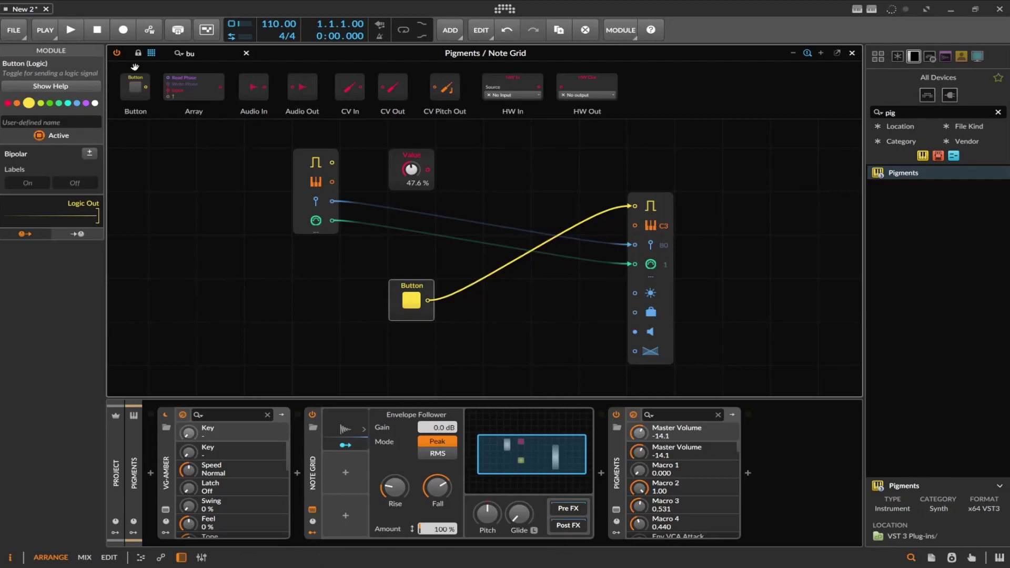
Step: Add a Pitch module from the Pitch category and connect it to the note output's pitch input
{"action": "left_click", "coordinate": [246, 53]}
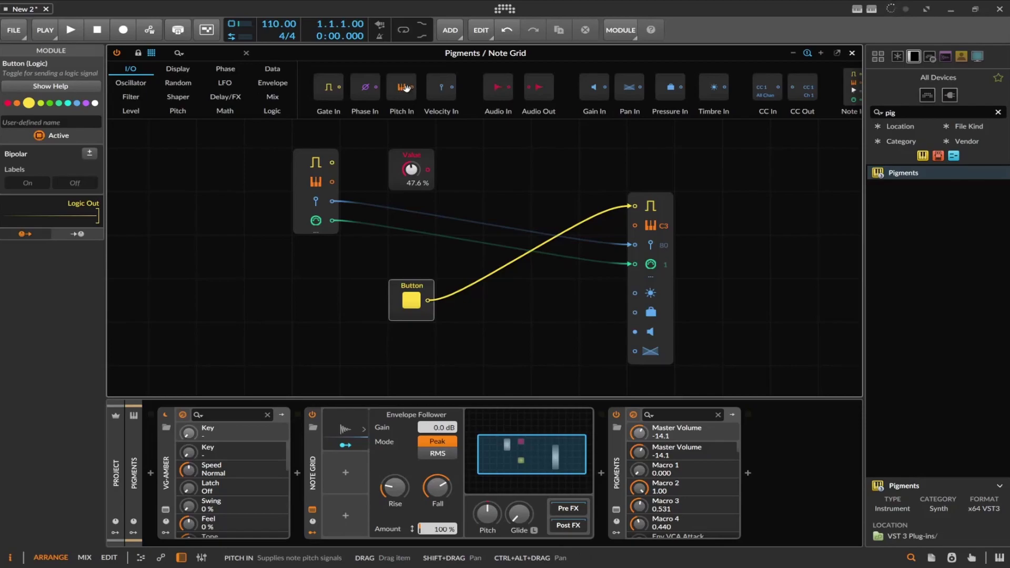
{"action": "left_click", "coordinate": [179, 111]}
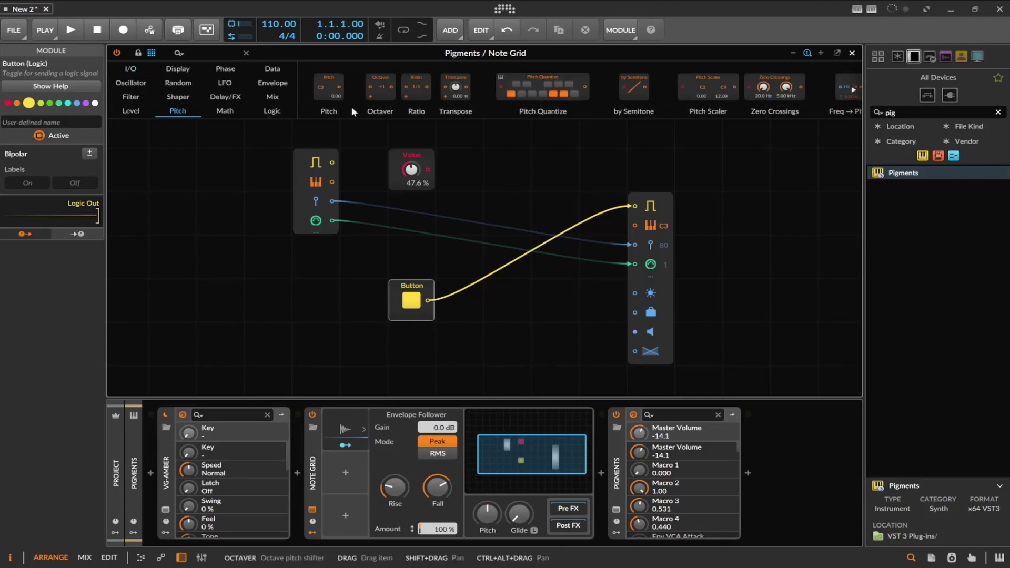
{"action": "left_click_drag", "start_coordinate": [329, 87], "coordinate": [642, 225]}
Step: Retrigger the note several times with the Button to check it with the Pitch module connected
{"action": "left_click", "coordinate": [415, 302]}
{"action": "left_click", "coordinate": [415, 303]}
{"action": "left_click", "coordinate": [415, 302]}
{"action": "left_click", "coordinate": [415, 302]}
{"action": "left_click", "coordinate": [416, 302]}
{"action": "left_click", "coordinate": [415, 302]}
{"action": "left_click", "coordinate": [415, 302]}
{"action": "left_click", "coordinate": [415, 302]}
{"action": "left_click", "coordinate": [323, 300]}
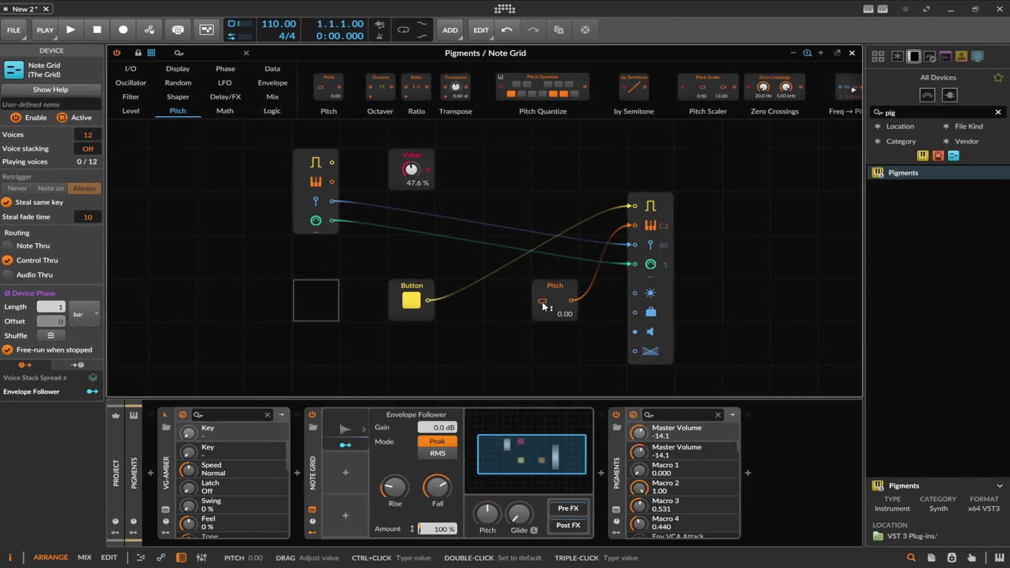
Step: Disconnect the Button from the gate input and connect a new Gates sequencer module there instead
{"action": "double_click", "coordinate": [634, 207]}
{"action": "left_click", "coordinate": [272, 70]}
{"action": "left_click_drag", "start_coordinate": [368, 92], "coordinate": [478, 202]}
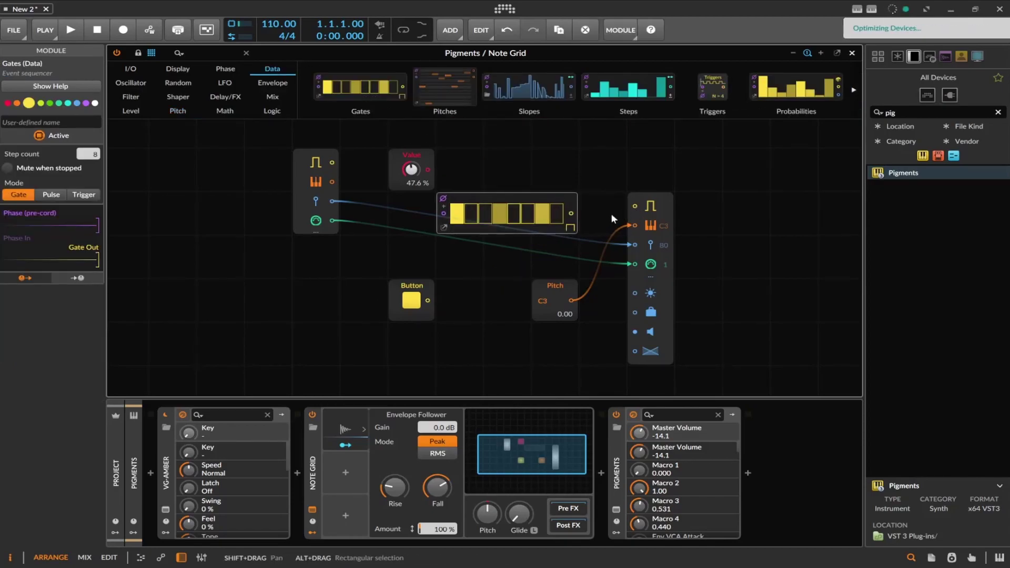
{"action": "left_click_drag", "start_coordinate": [571, 213], "coordinate": [638, 207]}
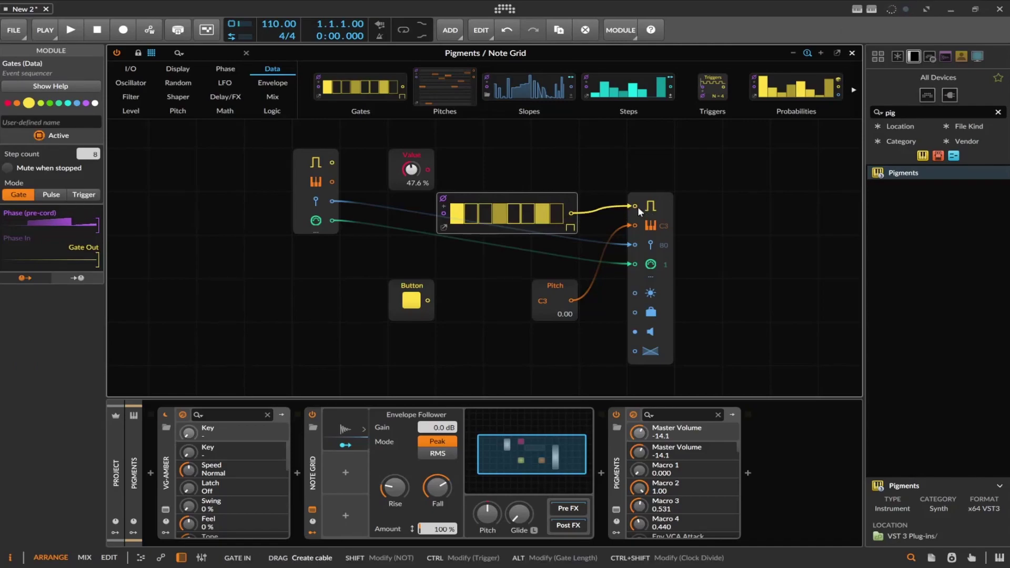
Step: Set the Note Grid device's voices to Mono
{"action": "left_click", "coordinate": [175, 232]}
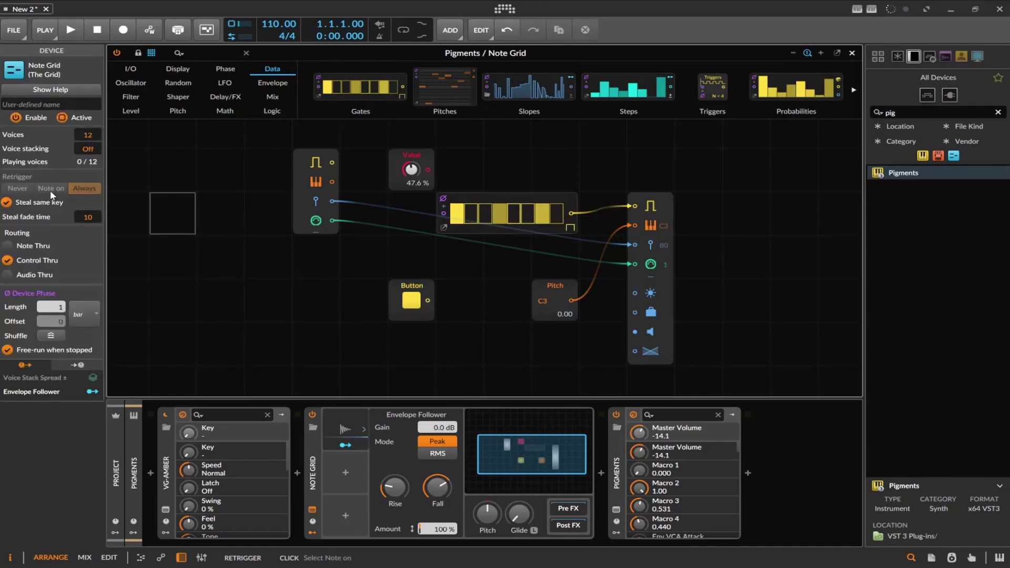
{"action": "left_click_drag", "start_coordinate": [87, 135], "coordinate": [86, 187]}
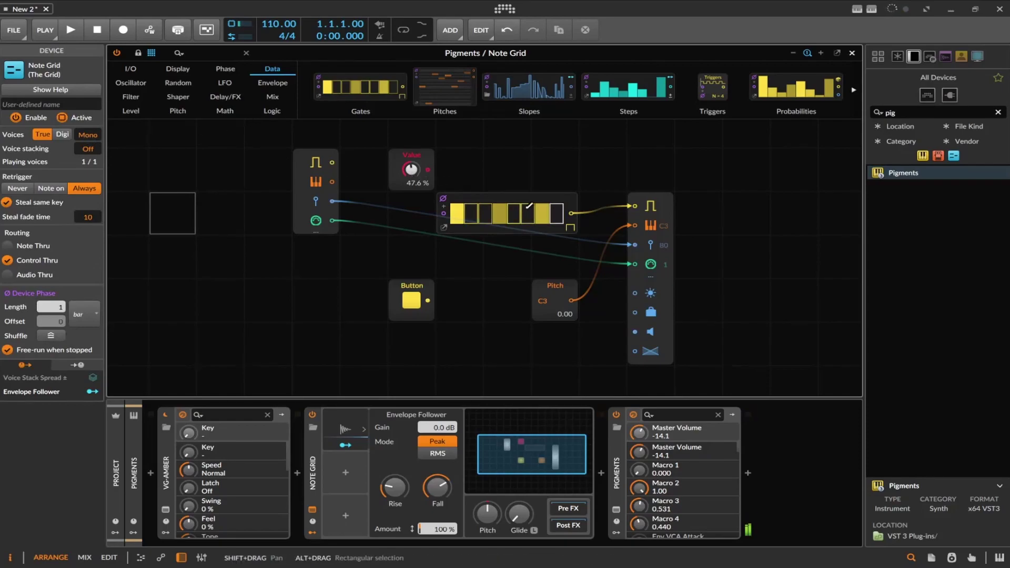
Step: Disconnect the Gates module from the gate input and reconnect the Button's output there
{"action": "double_click", "coordinate": [634, 206]}
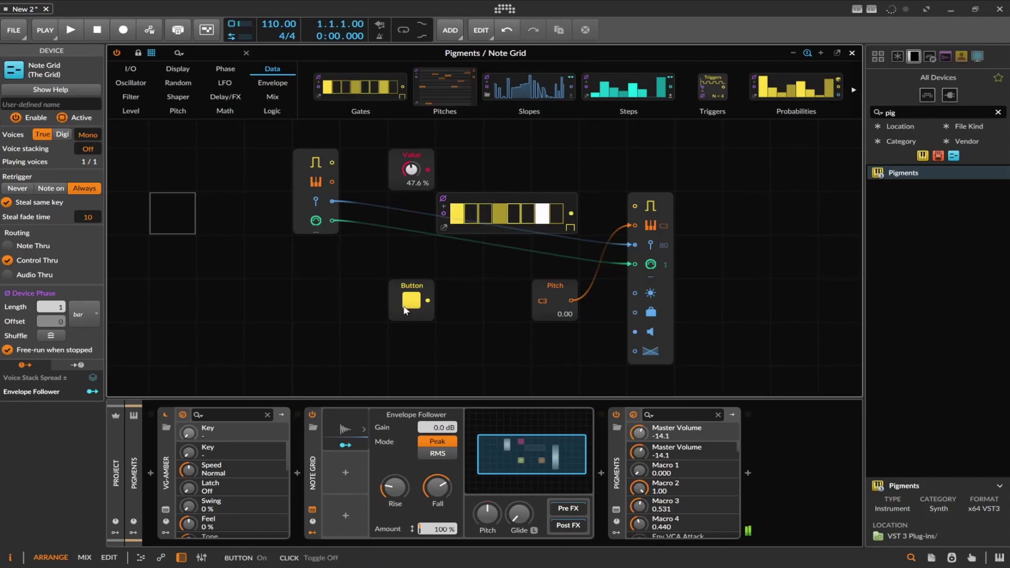
{"action": "left_click_drag", "start_coordinate": [427, 301], "coordinate": [633, 208]}
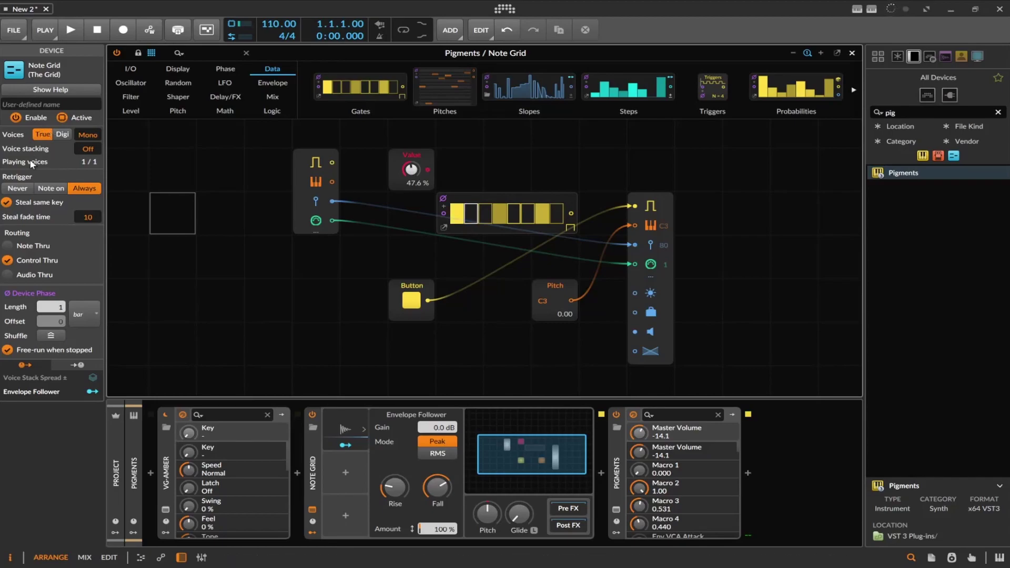
Step: Switch the Note Grid's voices from Mono to 12 and back to Mono
{"action": "left_click", "coordinate": [90, 135]}
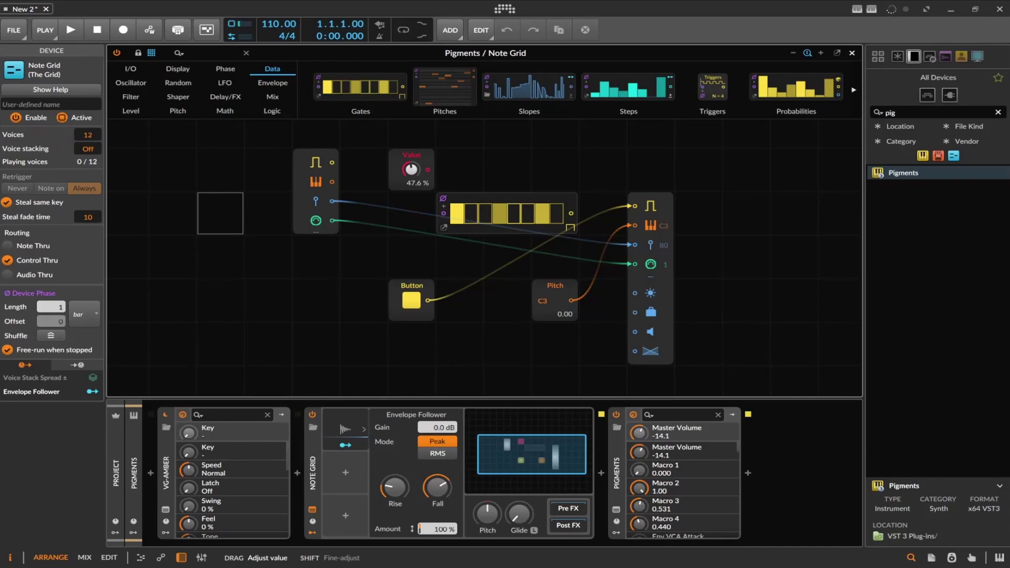
{"action": "left_click", "coordinate": [88, 134]}
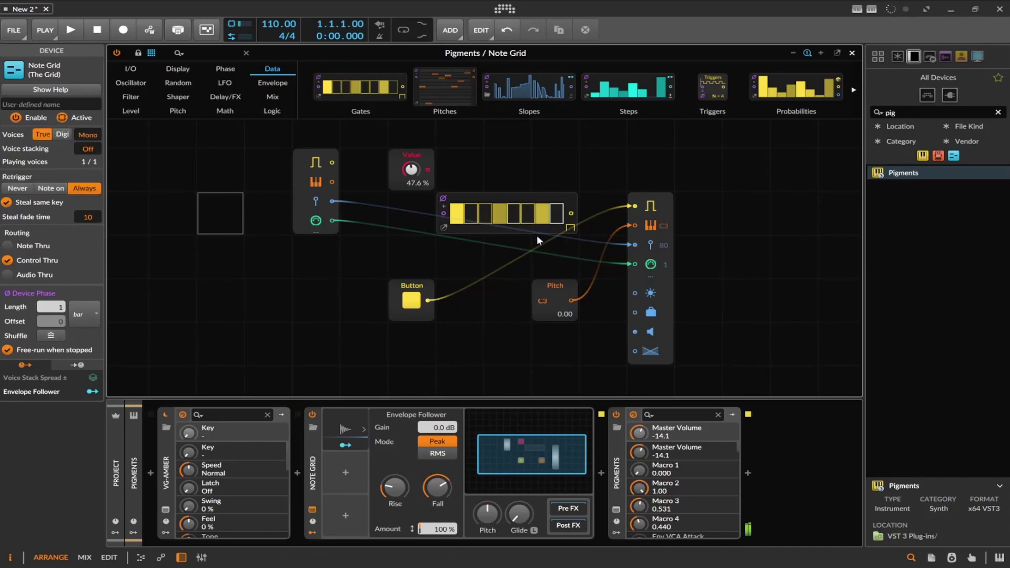
Step: Delete the Gates sequencer and Button modules from the Note Grid patch
{"action": "left_click", "coordinate": [557, 200]}
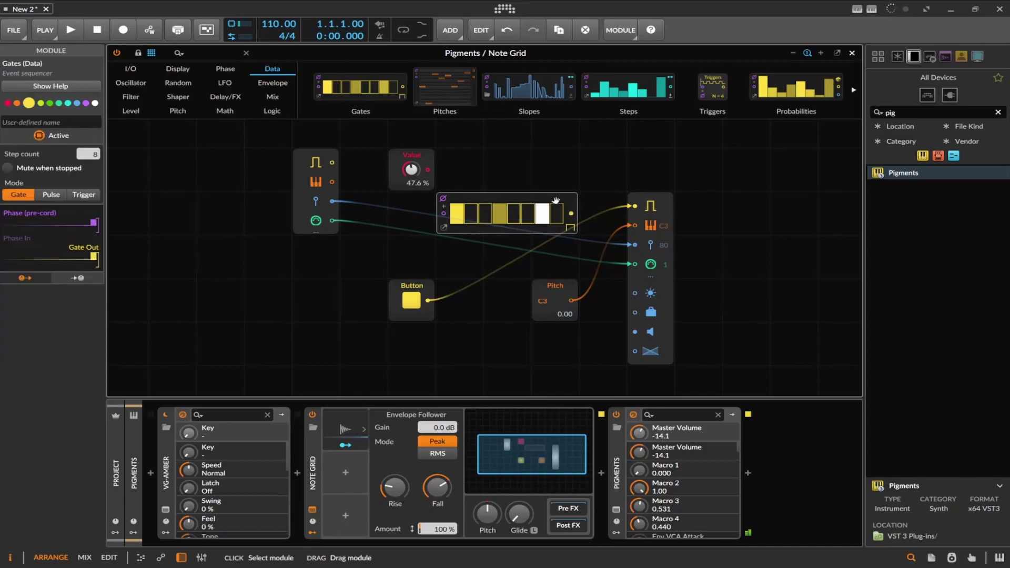
{"action": "left_click", "coordinate": [554, 197], "text": "ctrl"}
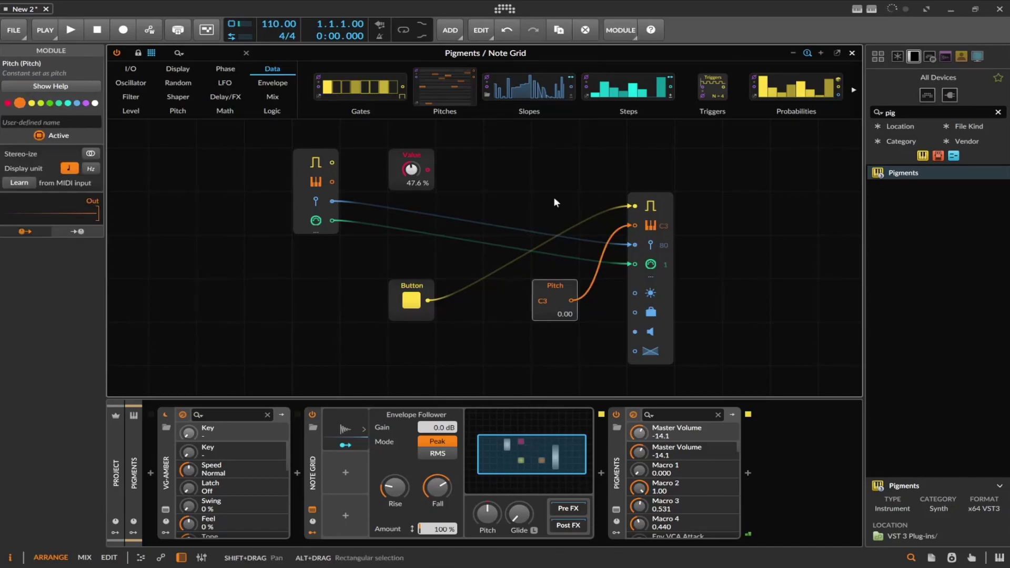
{"action": "left_click", "coordinate": [414, 289]}
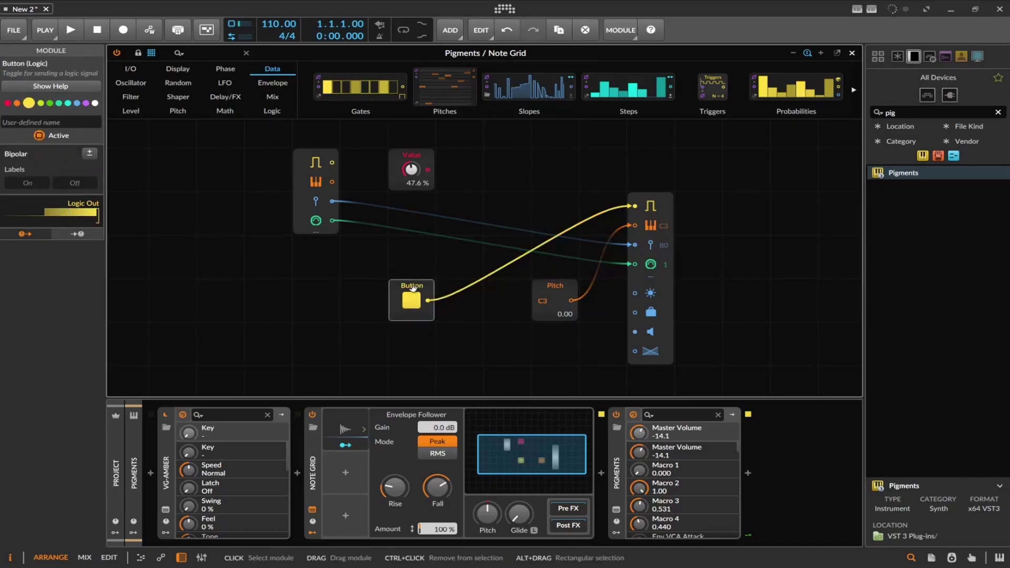
{"action": "key", "text": "Delete"}
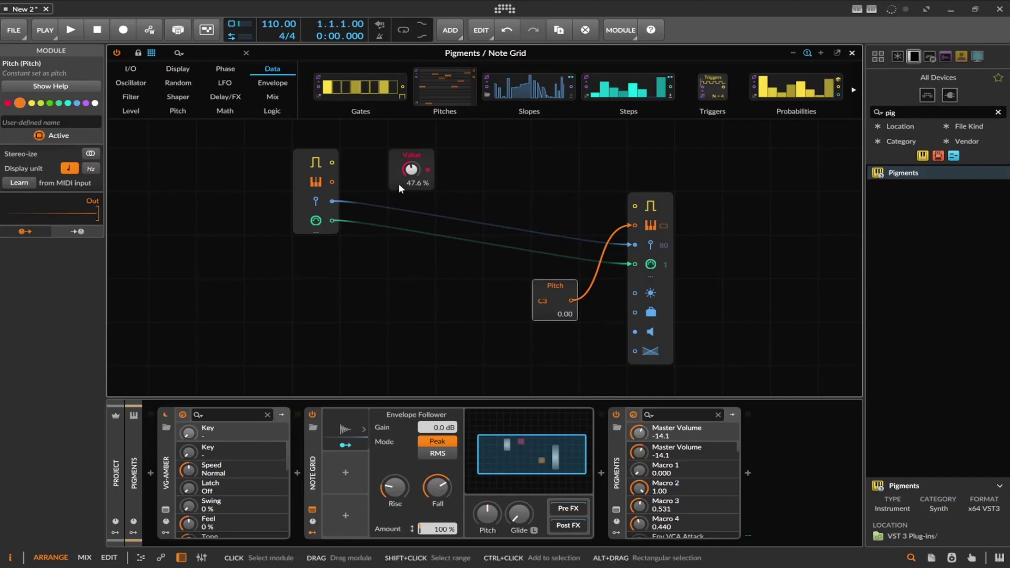
Step: Connect the Value module's output to the gate input and set its value to 13.2 %
{"action": "left_click_drag", "start_coordinate": [427, 169], "coordinate": [635, 207]}
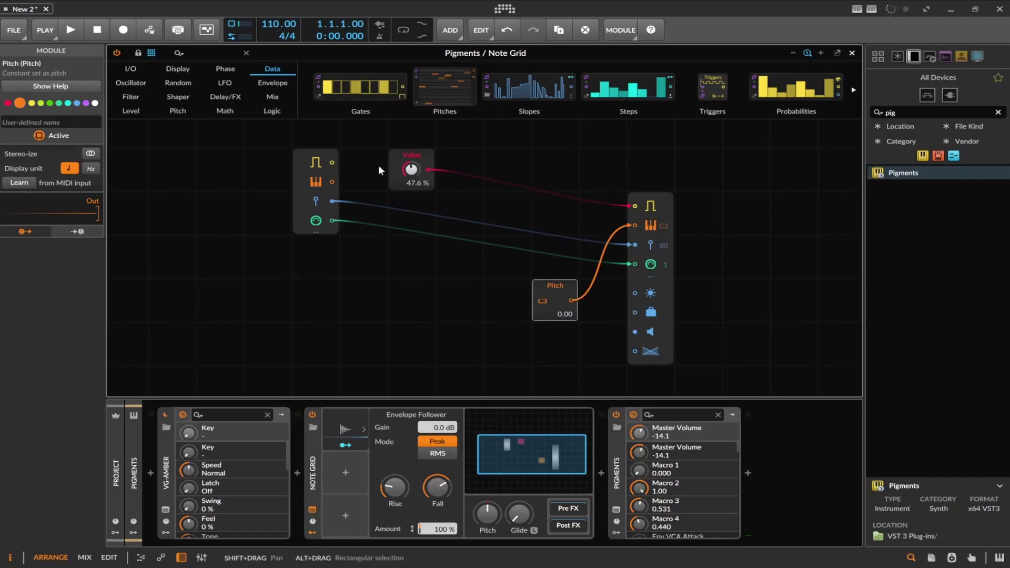
{"action": "left_click_drag", "start_coordinate": [409, 170], "coordinate": [410, 192]}
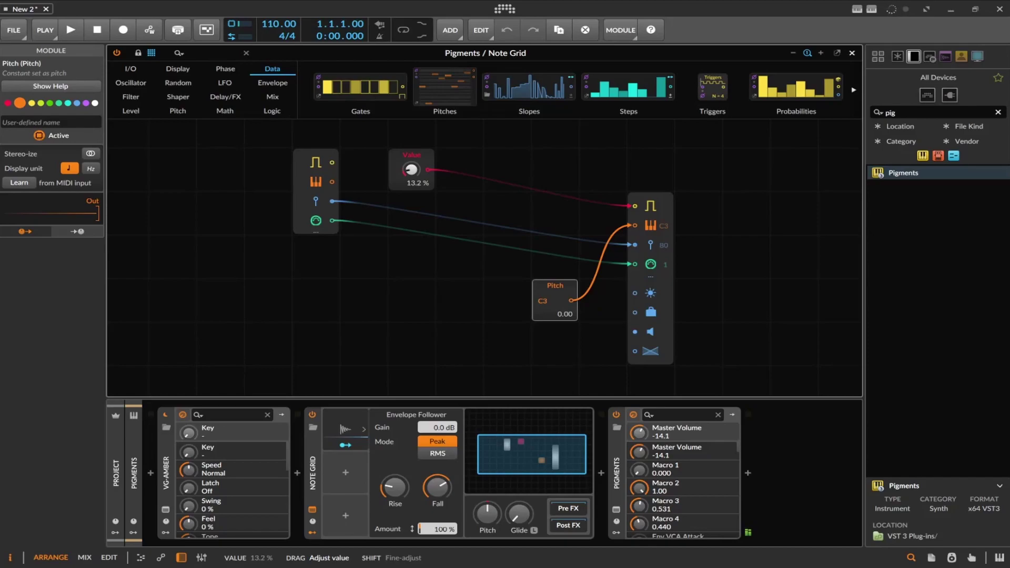
{"action": "left_click_drag", "start_coordinate": [412, 156], "coordinate": [460, 156]}
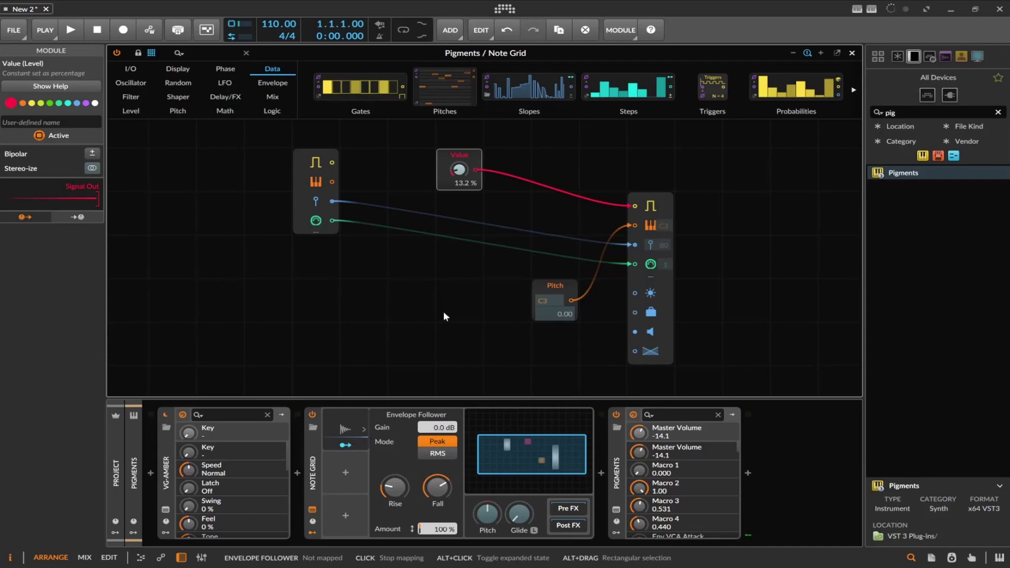
Step: Map the Envelope Follower to the Value module's knob with a modulation amount of 0.708
{"action": "left_click", "coordinate": [346, 445]}
{"action": "left_click_drag", "start_coordinate": [458, 170], "coordinate": [459, 164]}
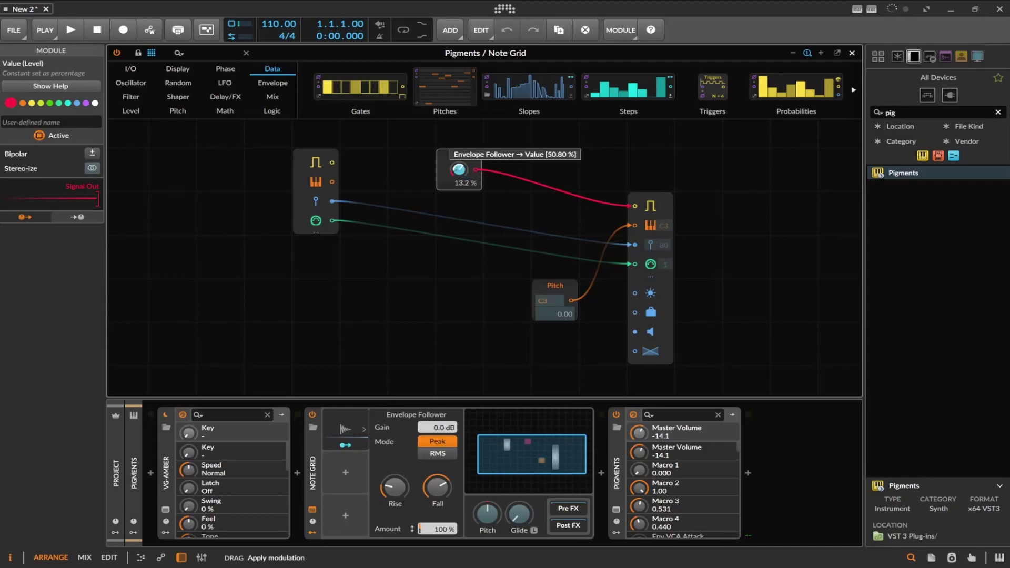
{"action": "left_click", "coordinate": [345, 446]}
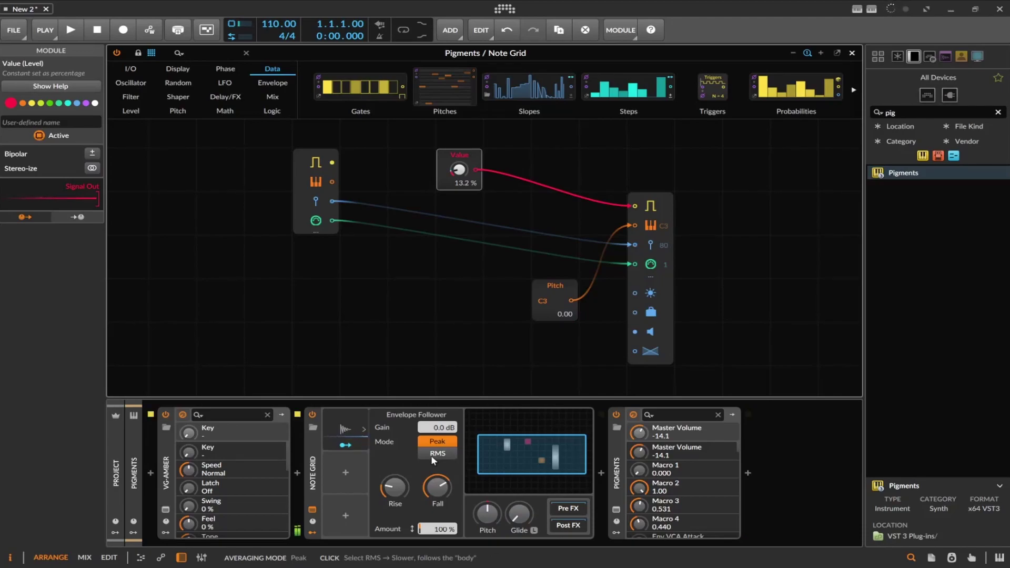
Step: Add an Audio Sidechain modulator to the Note Grid device
{"action": "left_click", "coordinate": [348, 470]}
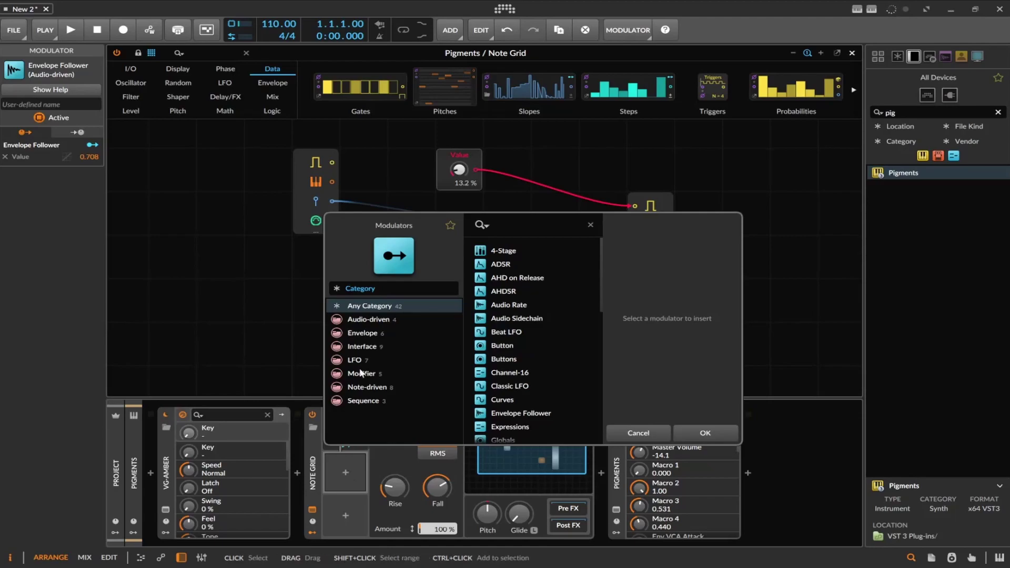
{"action": "left_click", "coordinate": [502, 319]}
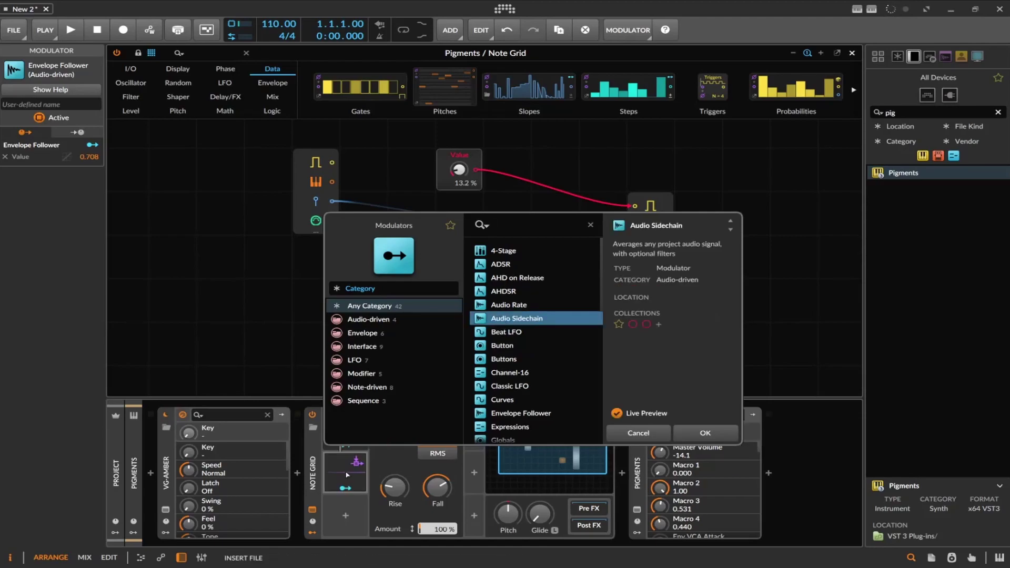
{"action": "left_click", "coordinate": [687, 431]}
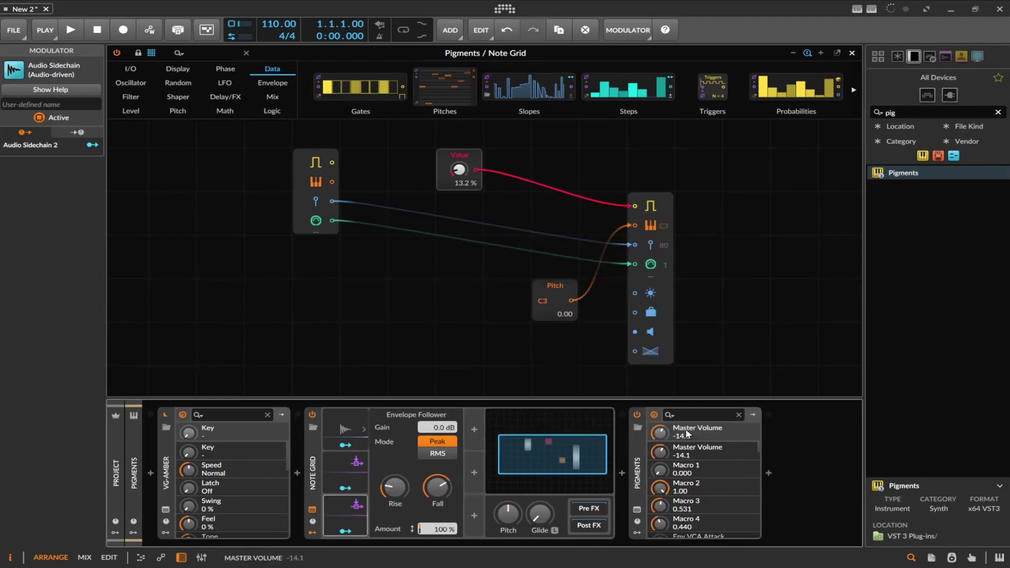
Step: Set the source of Audio Sidechain 2 to VG-AMBER Out from the Pigments track
{"action": "left_click", "coordinate": [357, 505]}
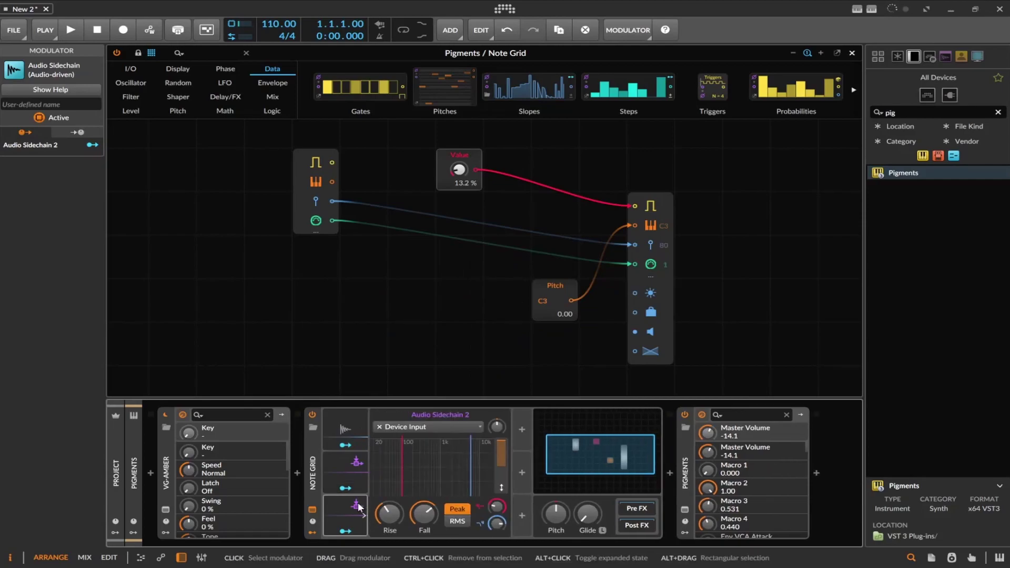
{"action": "left_click", "coordinate": [400, 427]}
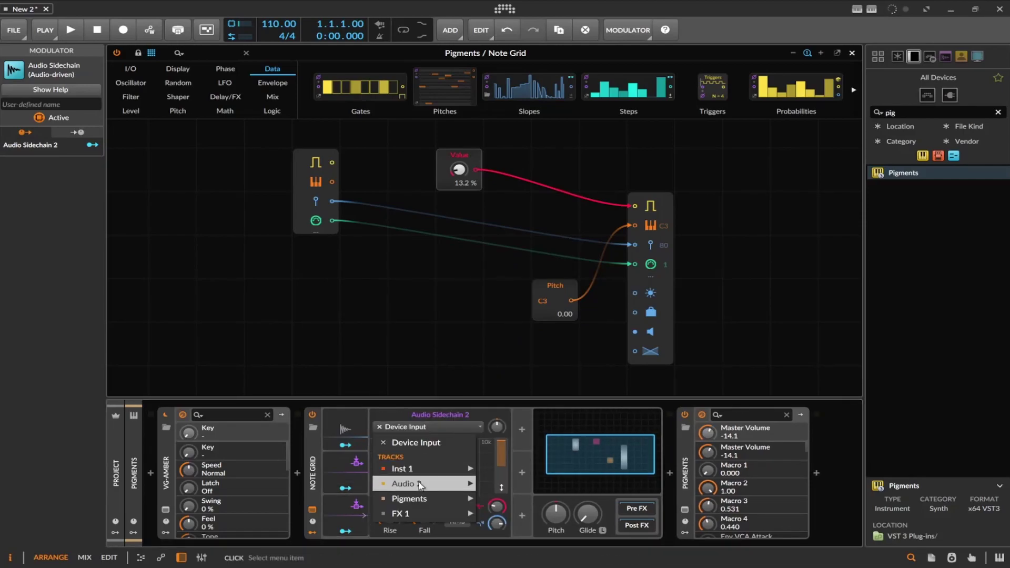
{"action": "mouse_move", "coordinate": [430, 499]}
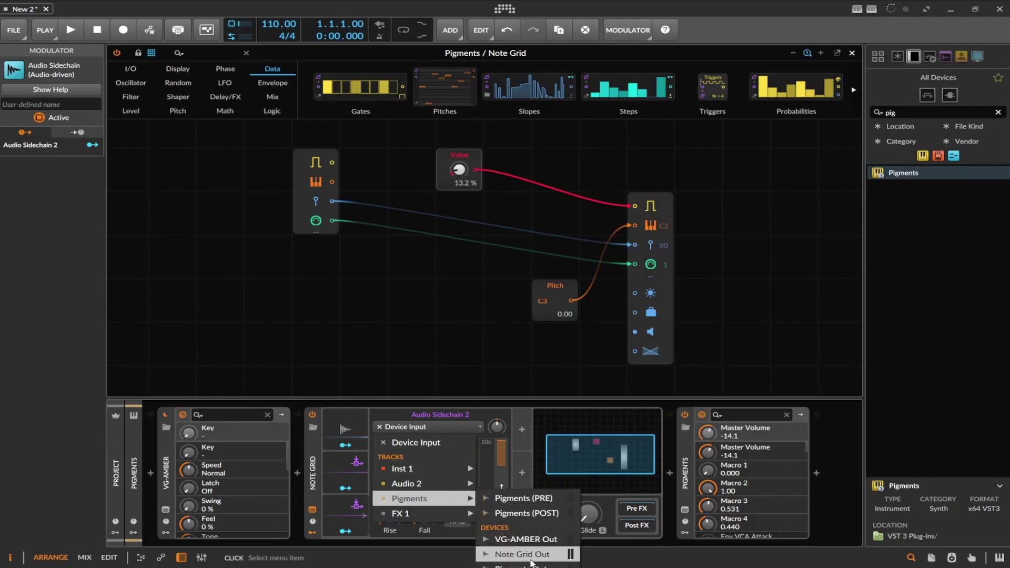
{"action": "left_click", "coordinate": [526, 540]}
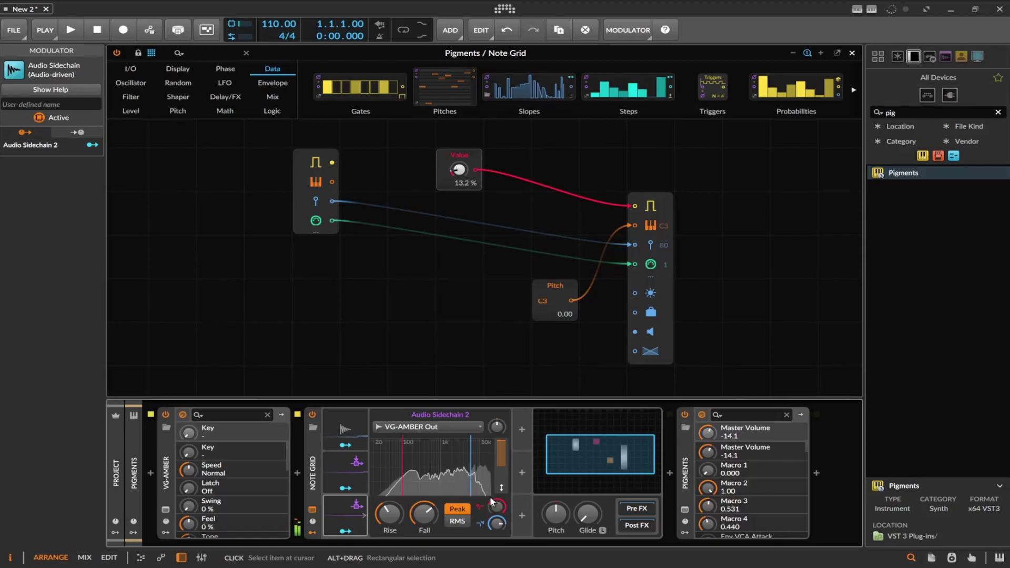
Step: Map Audio Sidechain 2 to the Value module's knob with a modulation amount of 0.800
{"action": "left_click", "coordinate": [344, 532]}
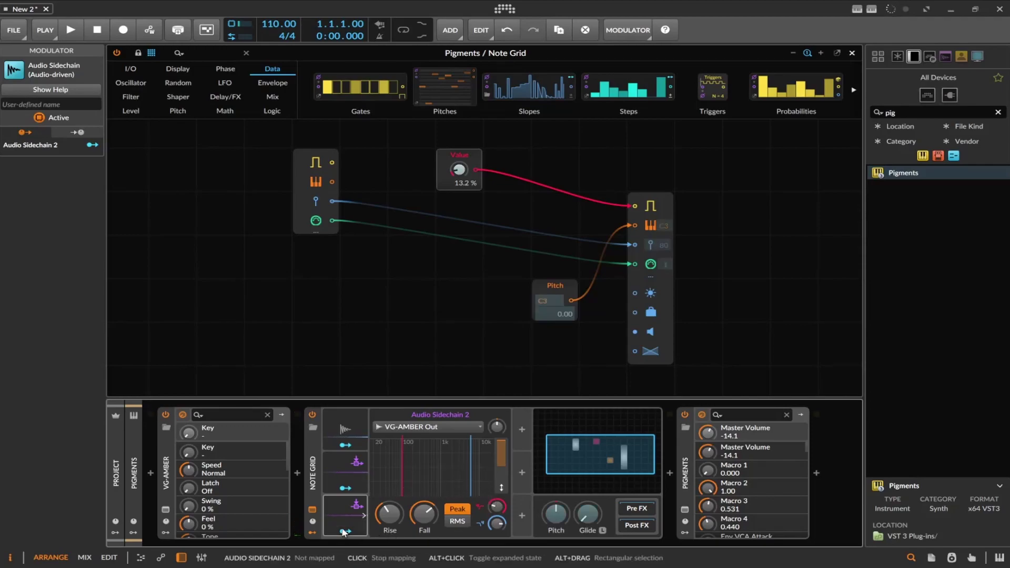
{"action": "left_click", "coordinate": [459, 172]}
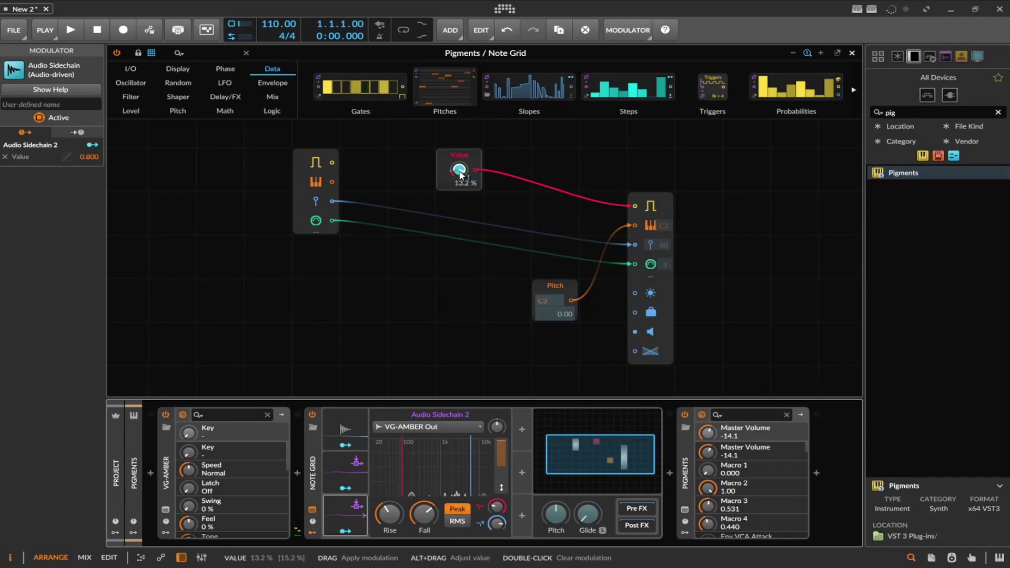
{"action": "left_click", "coordinate": [342, 533]}
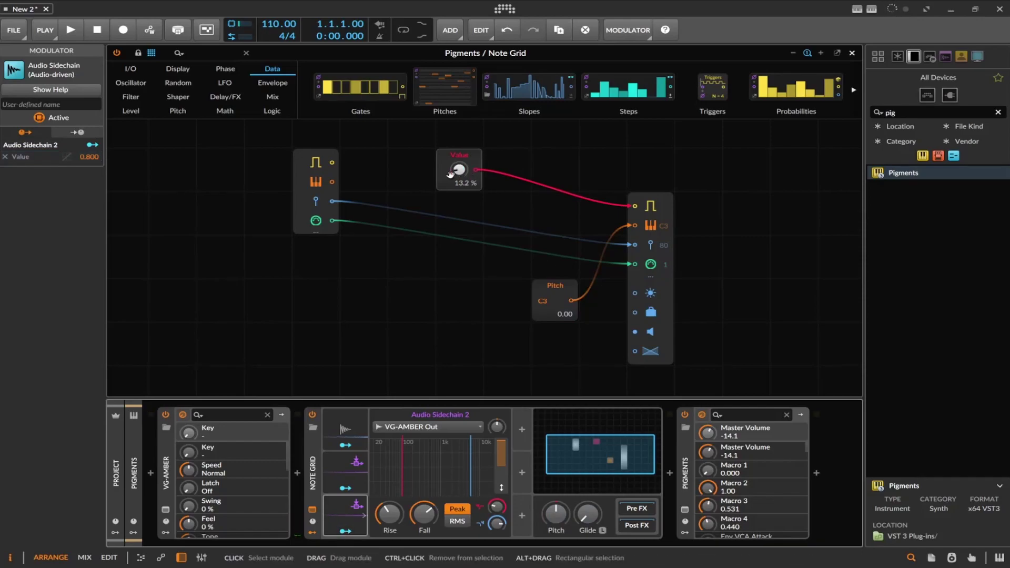
Step: Raise the Value module to 25.6 % and its Audio Sidechain 2 modulation amount to 1.000
{"action": "left_click_drag", "start_coordinate": [458, 169], "coordinate": [459, 142]}
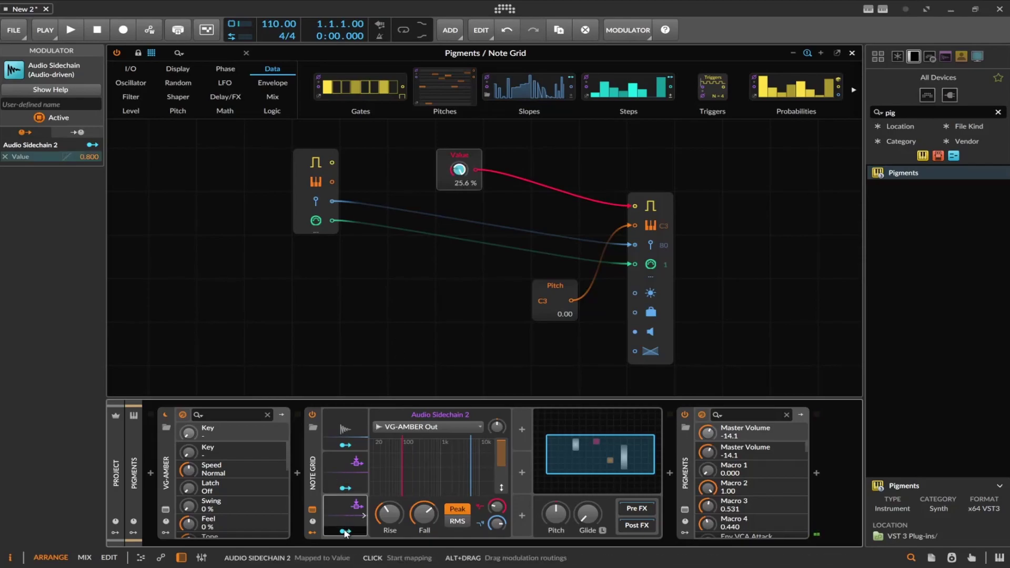
{"action": "left_click", "coordinate": [92, 145]}
{"action": "left_click_drag", "start_coordinate": [462, 168], "coordinate": [462, 141]}
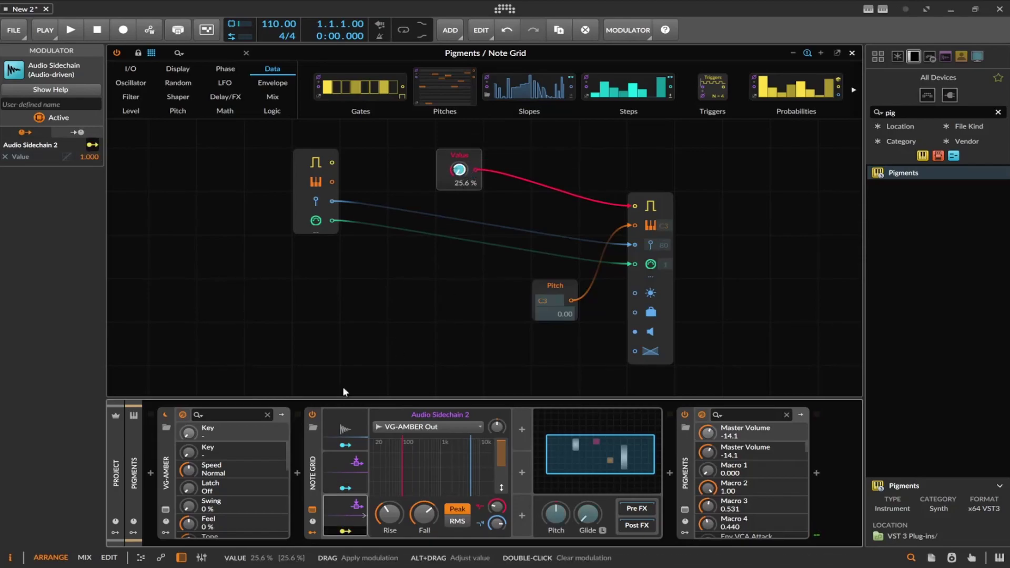
{"action": "left_click", "coordinate": [345, 531]}
Step: Set the Audio Sidechain 2 gain to about +18.3 dB
{"action": "left_click_drag", "start_coordinate": [504, 454], "coordinate": [499, 429]}
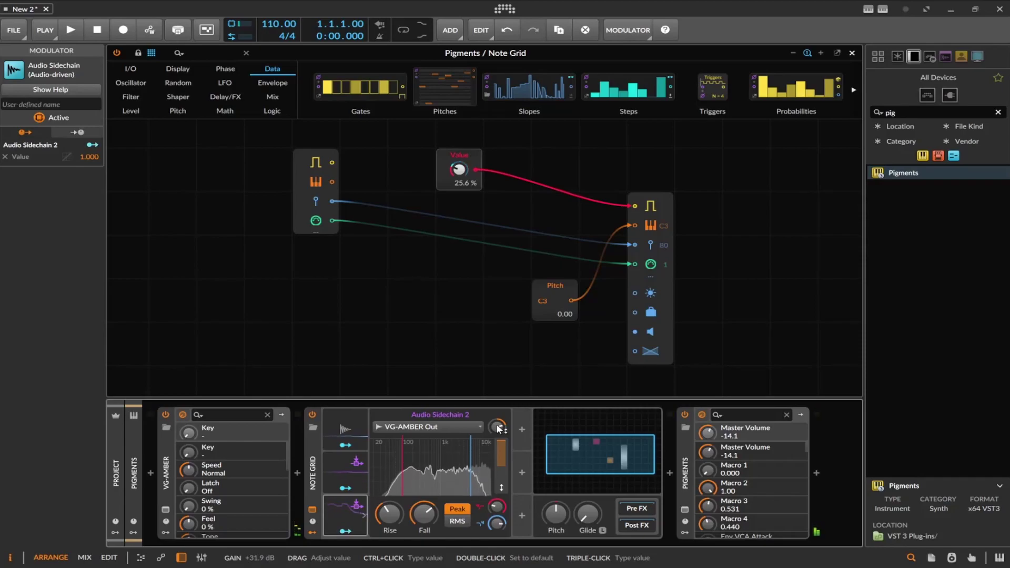
{"action": "left_click_drag", "start_coordinate": [498, 428], "coordinate": [495, 428]}
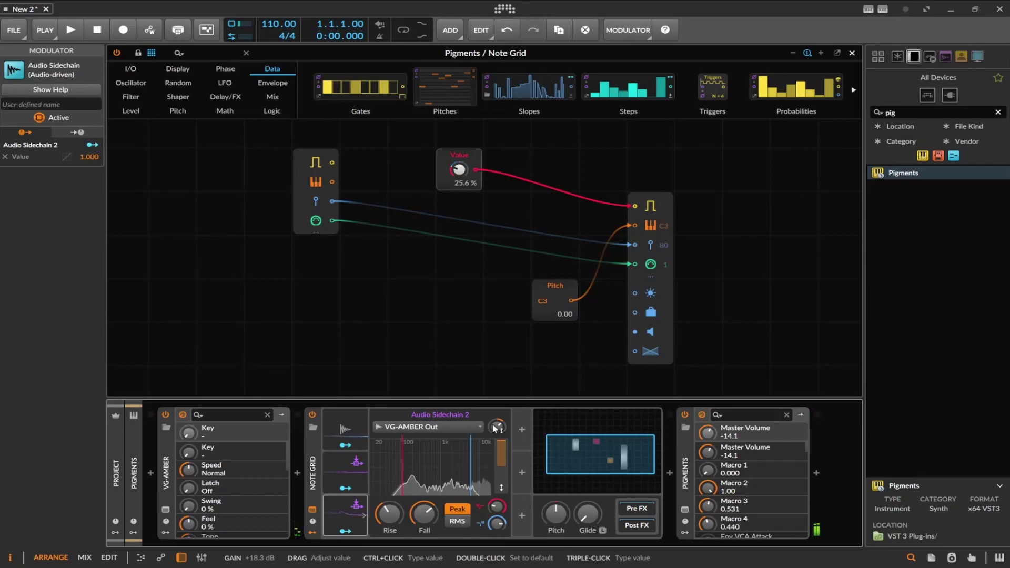
Step: Open the Pigments synth, browse forward to the Woodwinds preset and close its window
{"action": "mouse_move", "coordinate": [636, 549]}
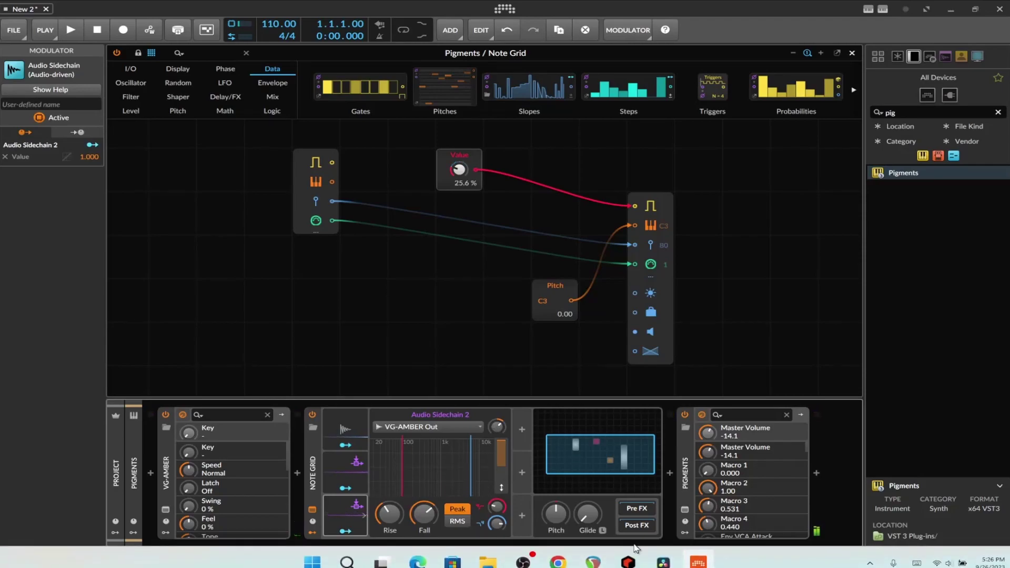
{"action": "left_click", "coordinate": [684, 510]}
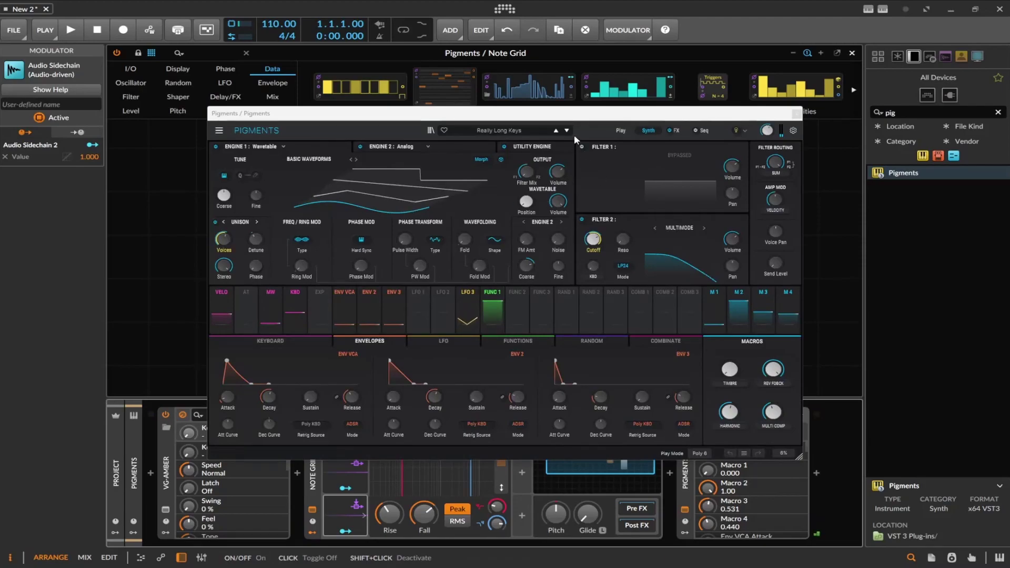
{"action": "left_click", "coordinate": [567, 131]}
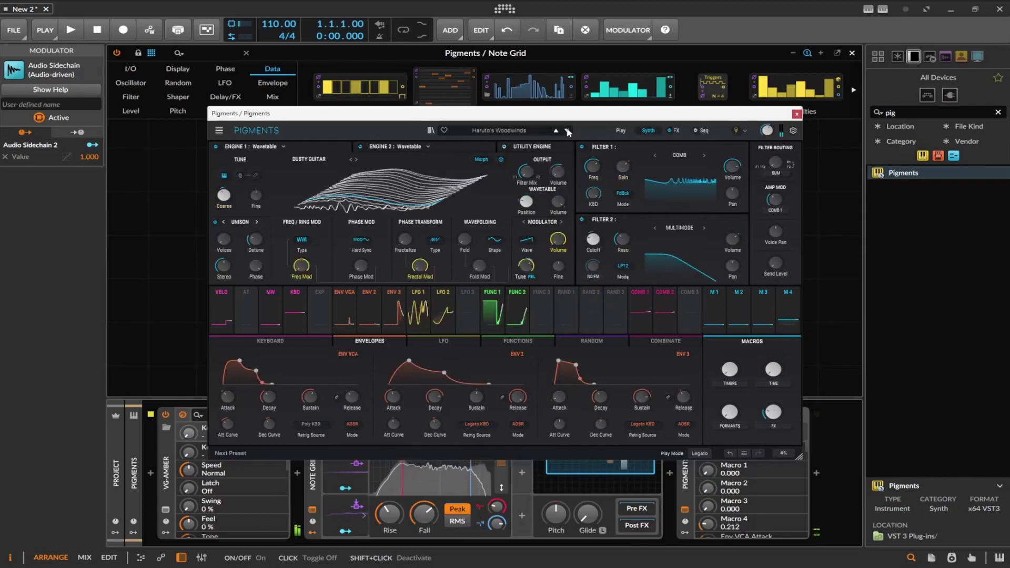
{"action": "left_click", "coordinate": [797, 115]}
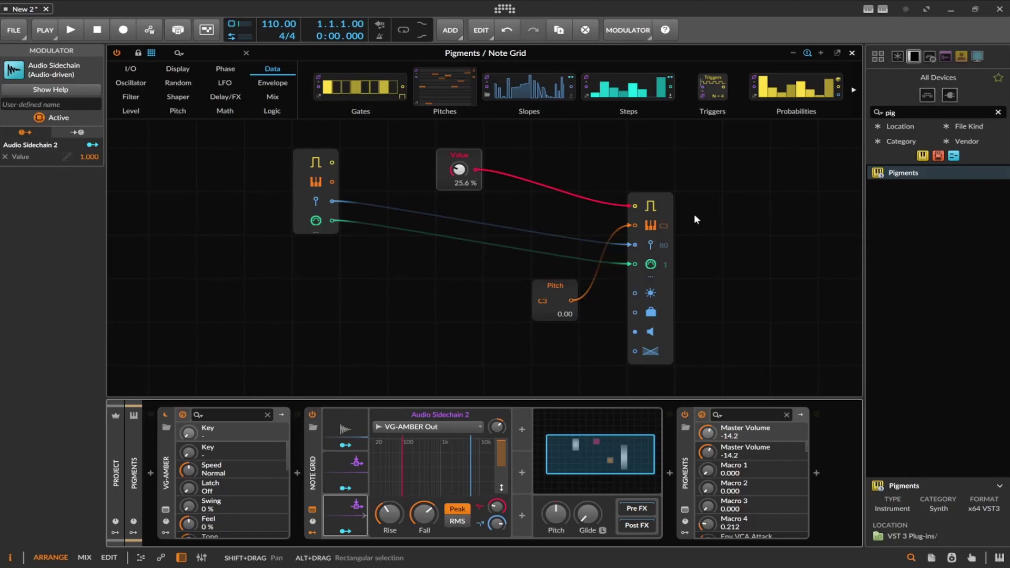
{"action": "key", "text": "space"}
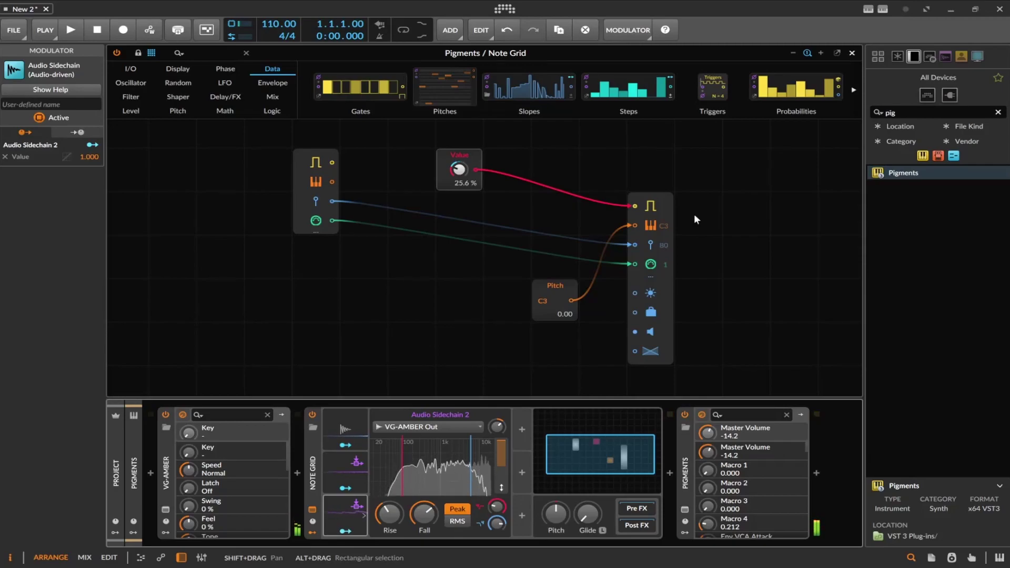
Step: Add an Audio In module beside the Pitch module and connect it to the pitch input in place of Pitch
{"action": "left_click", "coordinate": [133, 67]}
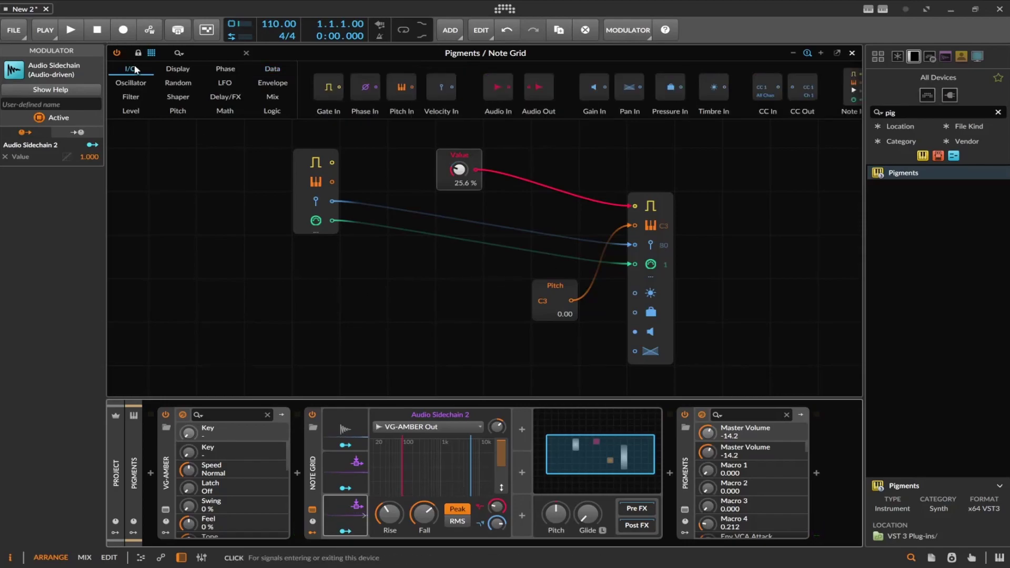
{"action": "left_click_drag", "start_coordinate": [505, 90], "coordinate": [630, 224]}
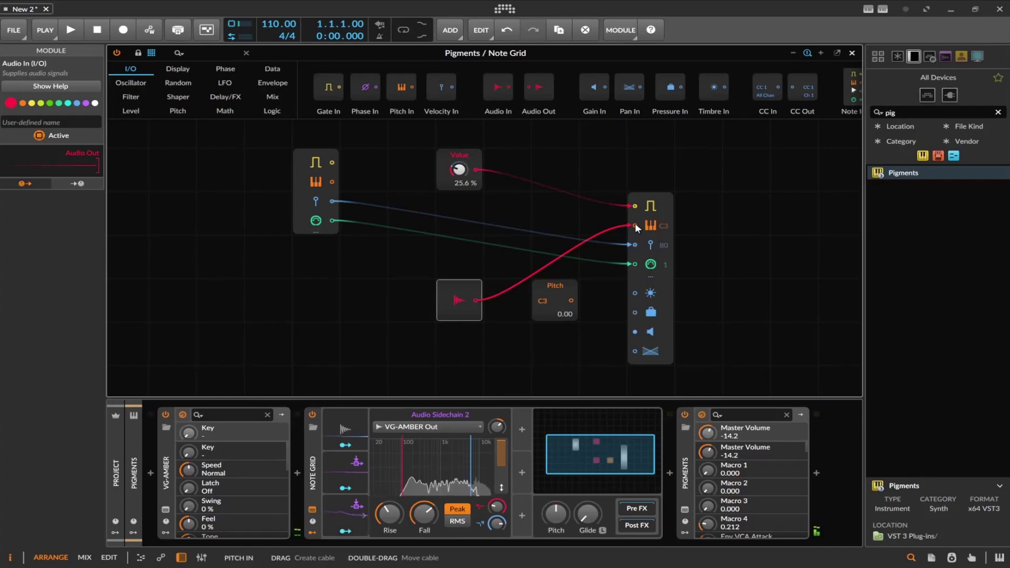
Step: Delete the unused Audio Sidechain 1 modulator and select the Envelope Follower
{"action": "left_click", "coordinate": [333, 469]}
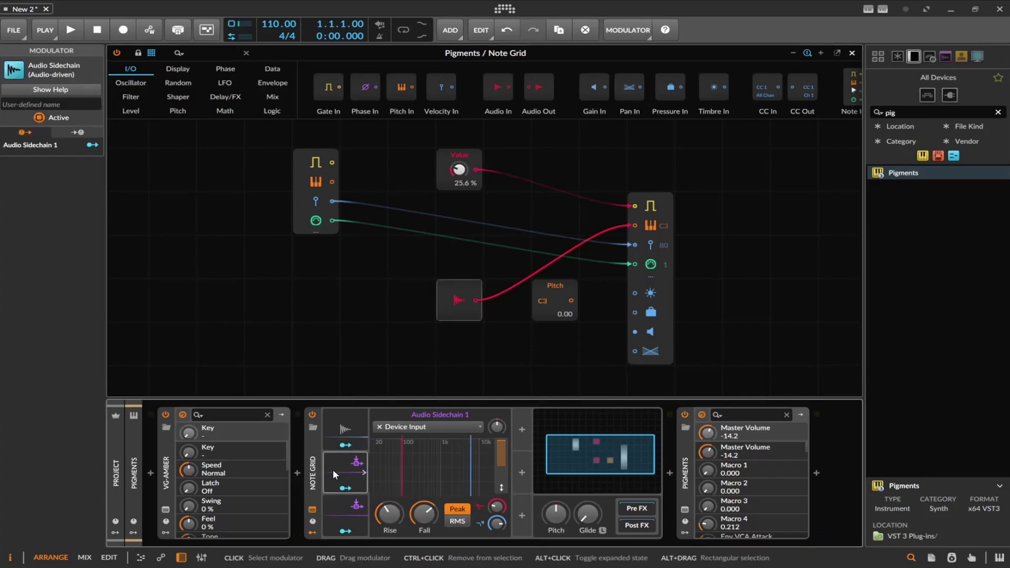
{"action": "key", "text": "Delete"}
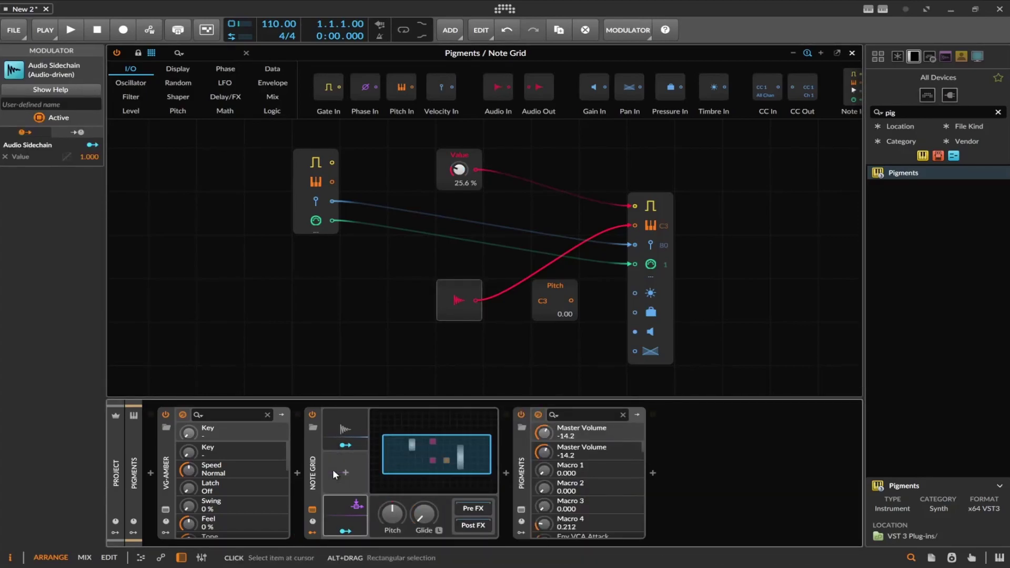
{"action": "left_click", "coordinate": [352, 424]}
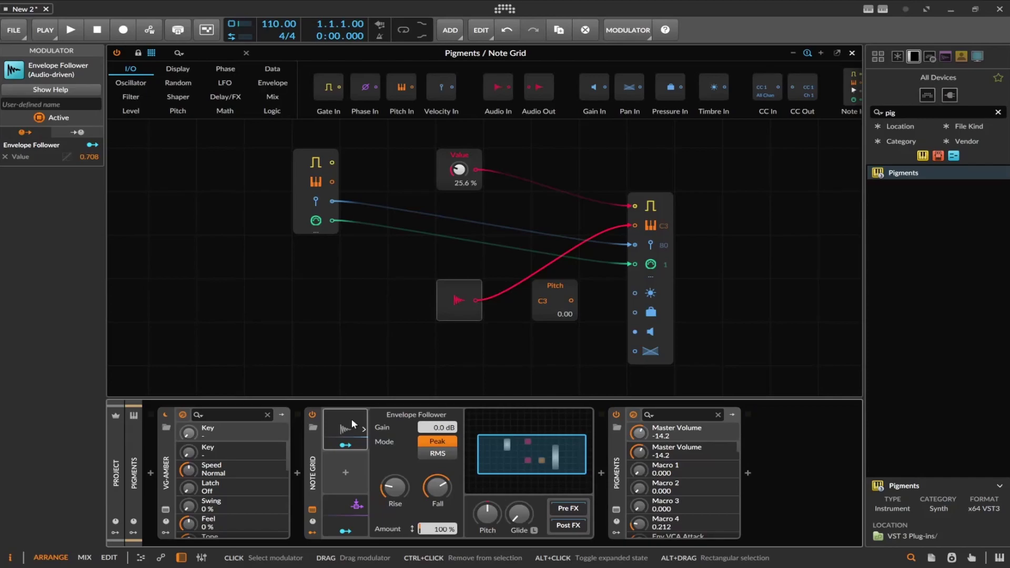
Step: Delete the Envelope Follower modulator and show the remaining Audio Sidechain modulator's settings
{"action": "key", "text": "Delete"}
{"action": "left_click", "coordinate": [335, 509]}
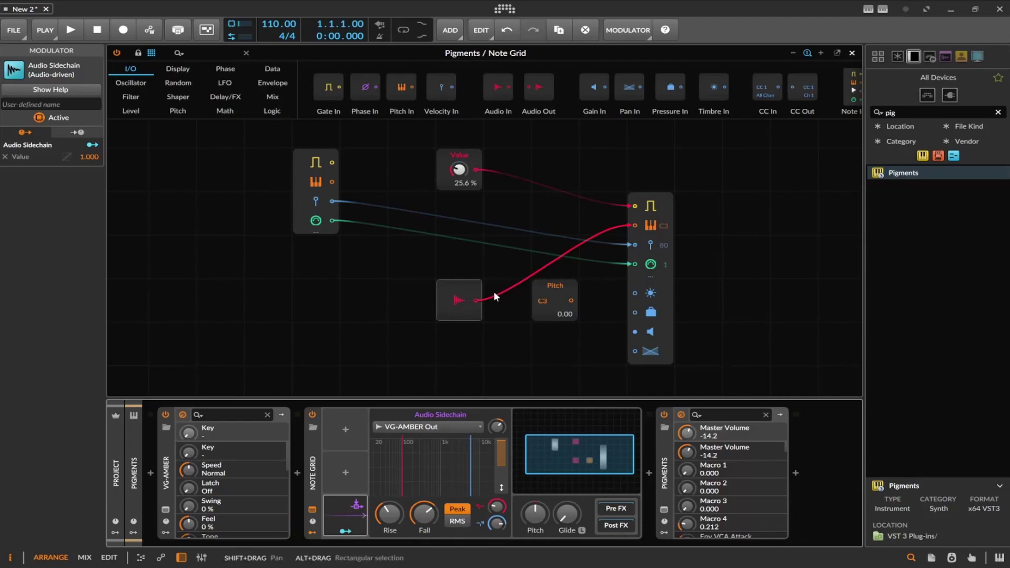
Step: Move the Audio In module under the note input module, add a Value Readout beside Pitch and feed it from Audio In
{"action": "left_click_drag", "start_coordinate": [482, 317], "coordinate": [385, 274]}
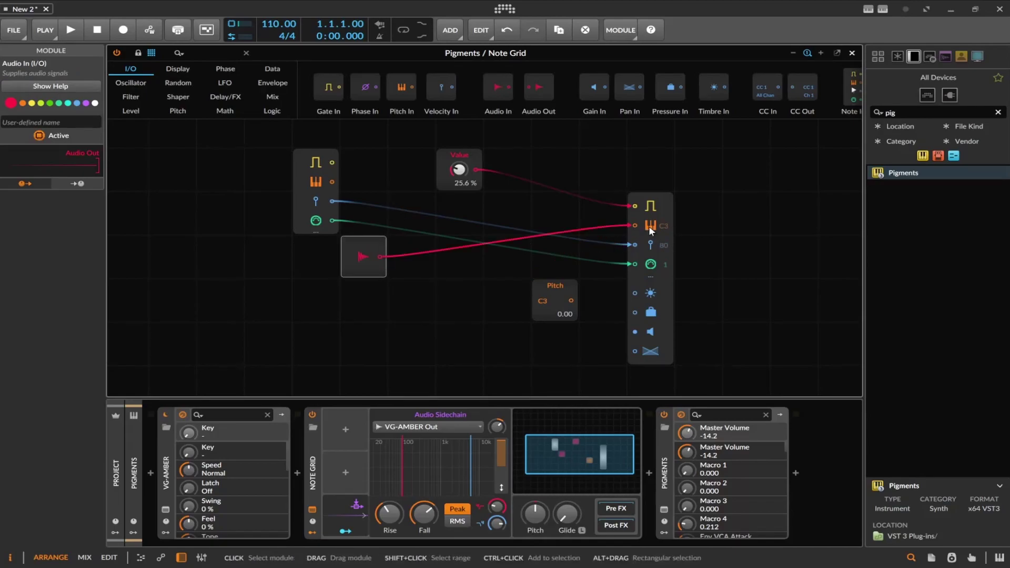
{"action": "left_click", "coordinate": [182, 70]}
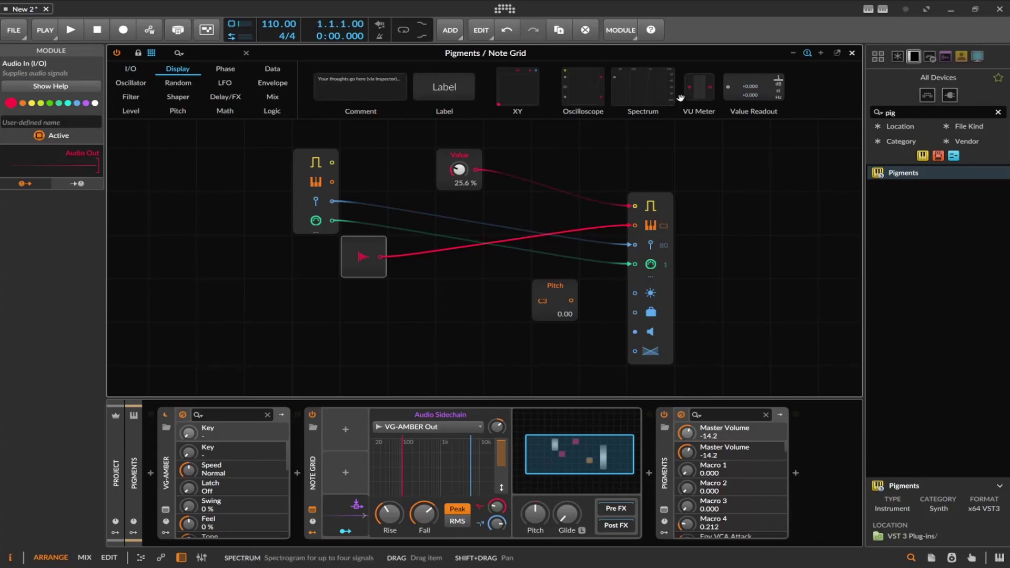
{"action": "left_click_drag", "start_coordinate": [741, 92], "coordinate": [463, 300]}
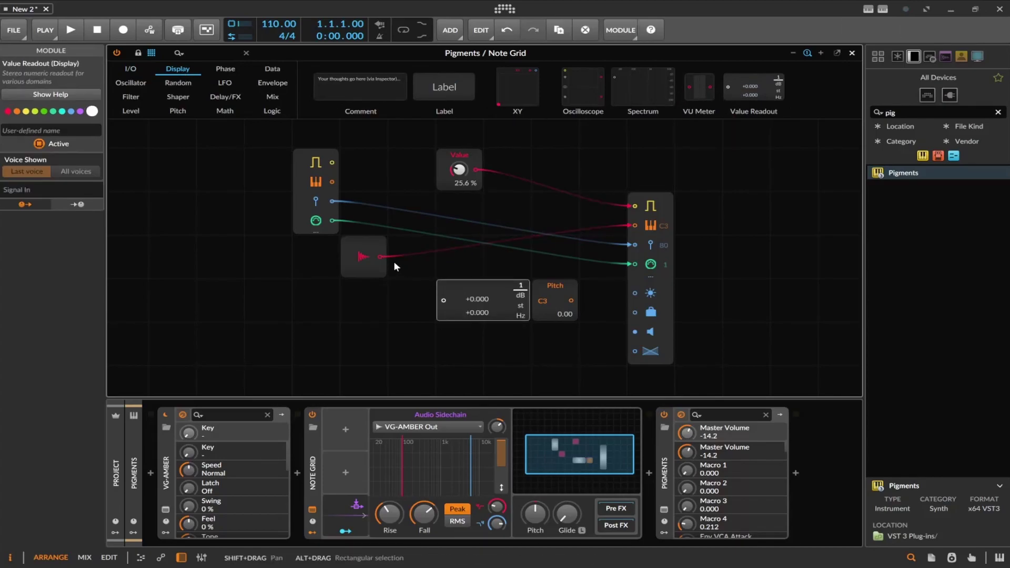
{"action": "left_click_drag", "start_coordinate": [380, 257], "coordinate": [445, 301]}
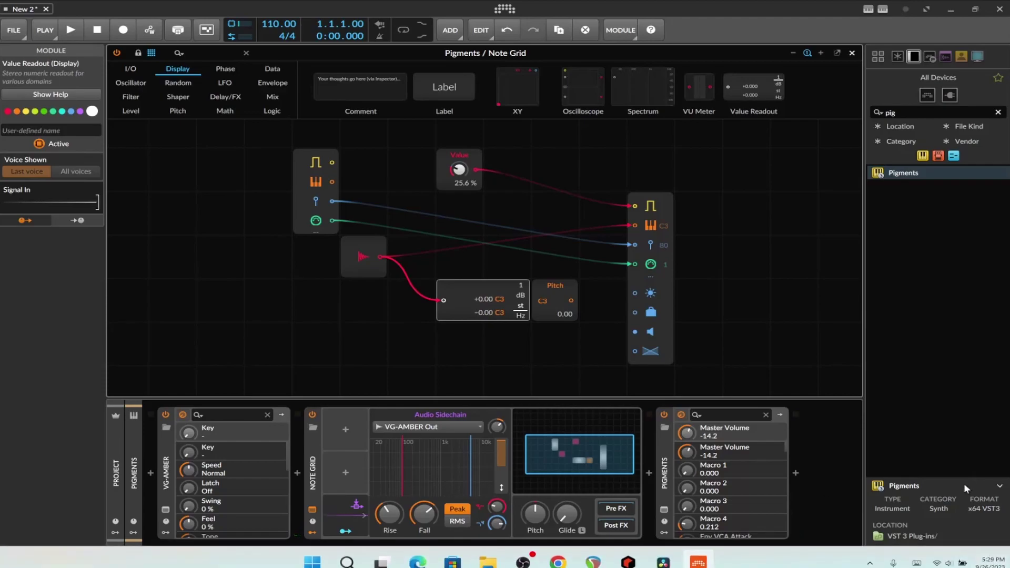
Step: Show the onscreen keyboard and set its layout to Octaves (ISO)
{"action": "left_click", "coordinate": [998, 561]}
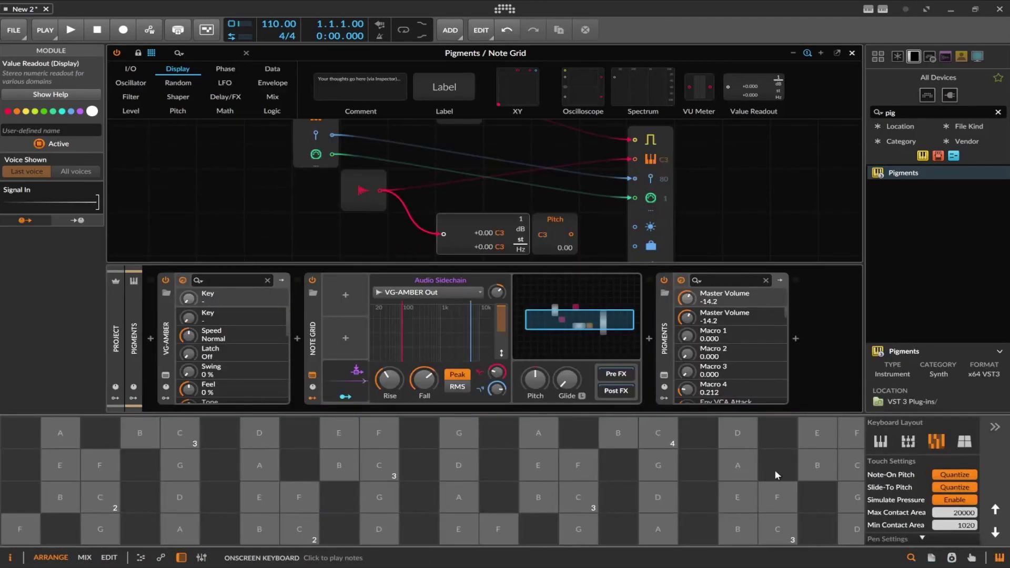
{"action": "left_click", "coordinate": [881, 445]}
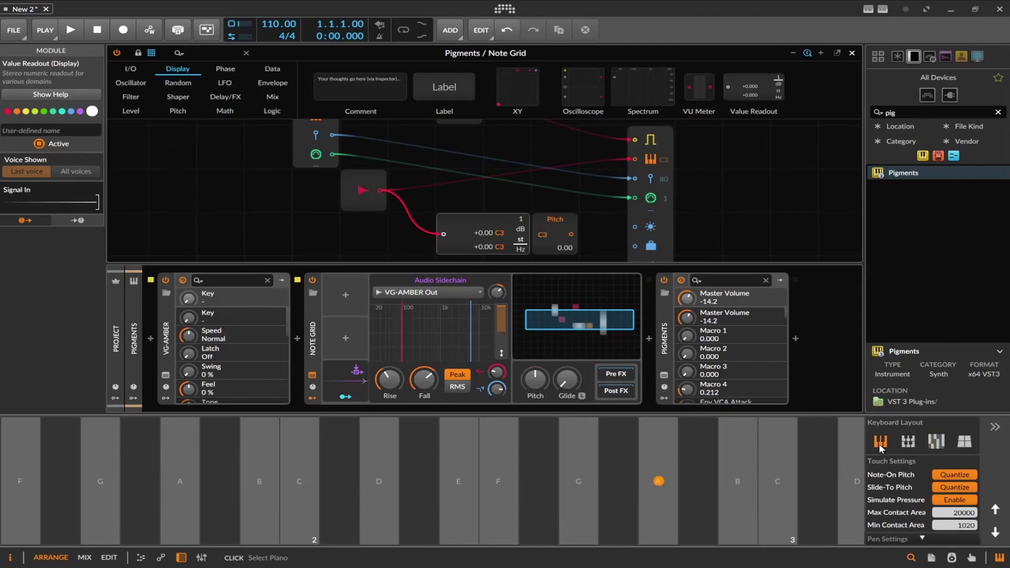
{"action": "left_click", "coordinate": [916, 441]}
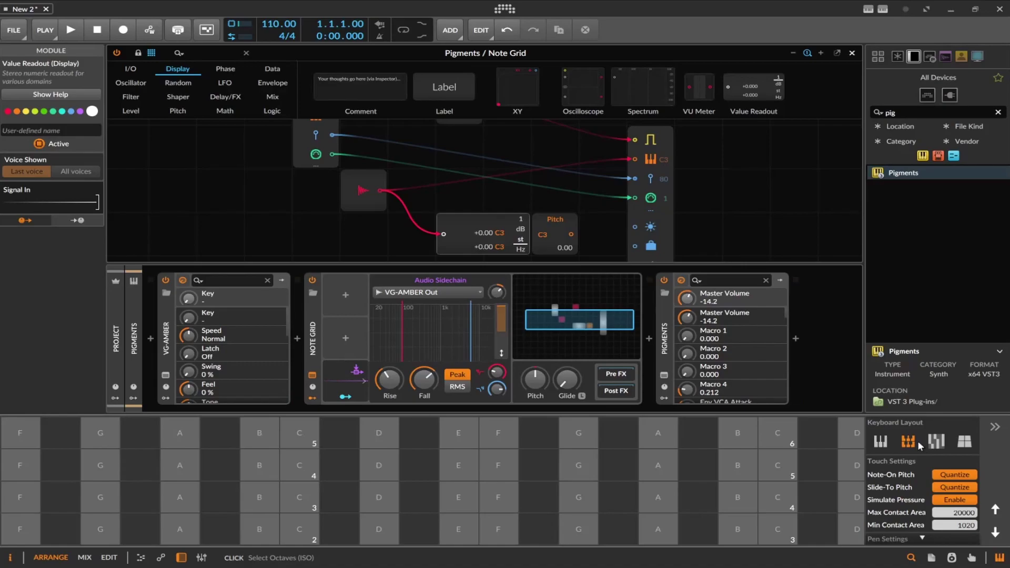
Step: Bypass the Note Grid and Pigments to listen to VG-AMBER alone, and switch both devices back on
{"action": "left_click", "coordinate": [306, 283]}
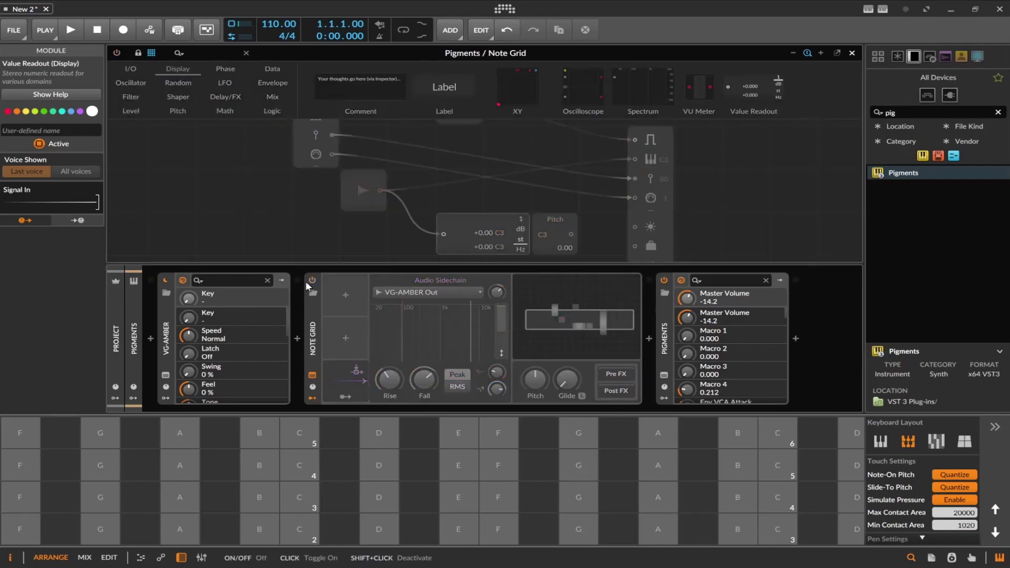
{"action": "left_click", "coordinate": [664, 280]}
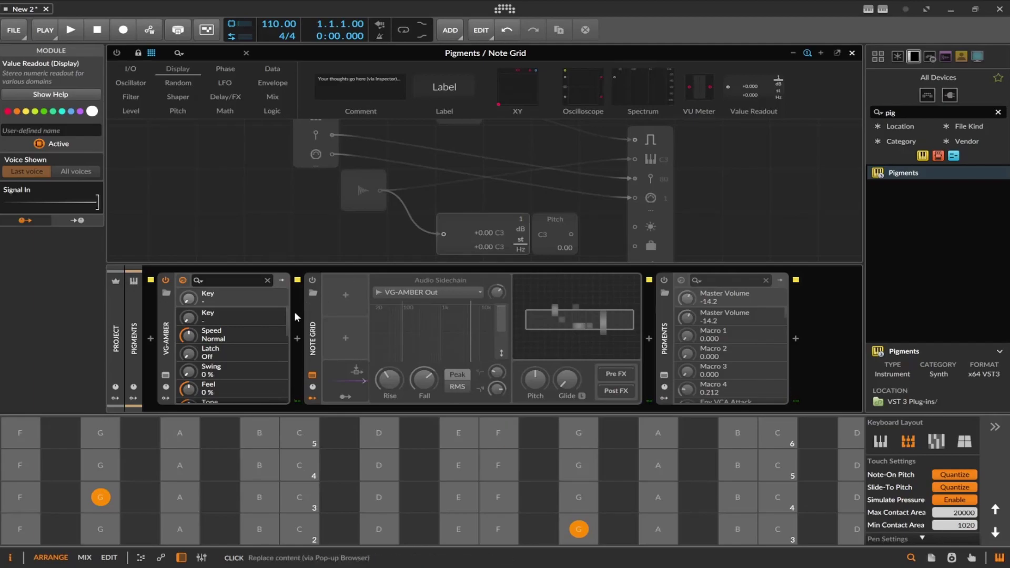
{"action": "left_click", "coordinate": [312, 280]}
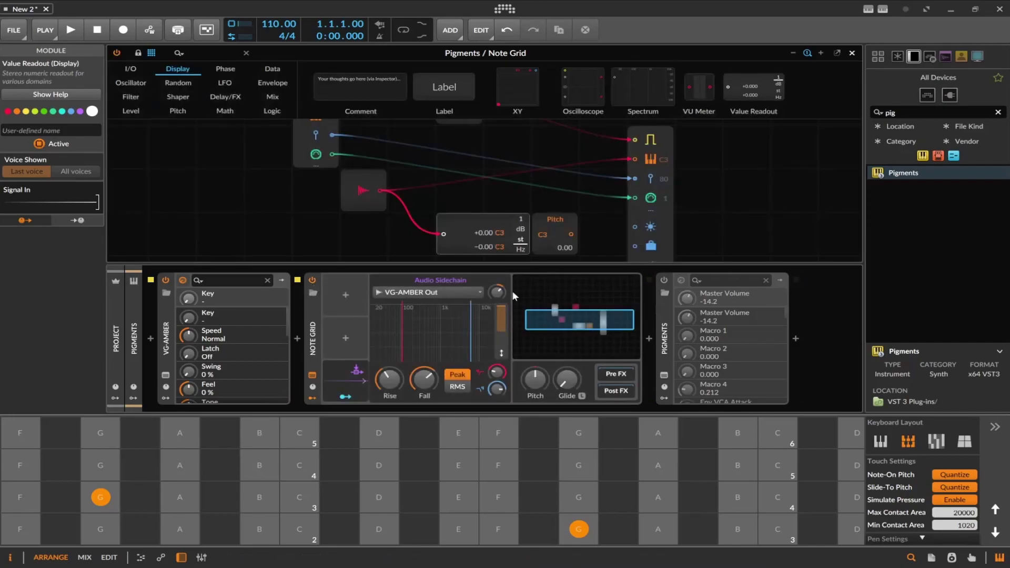
{"action": "left_click", "coordinate": [663, 283]}
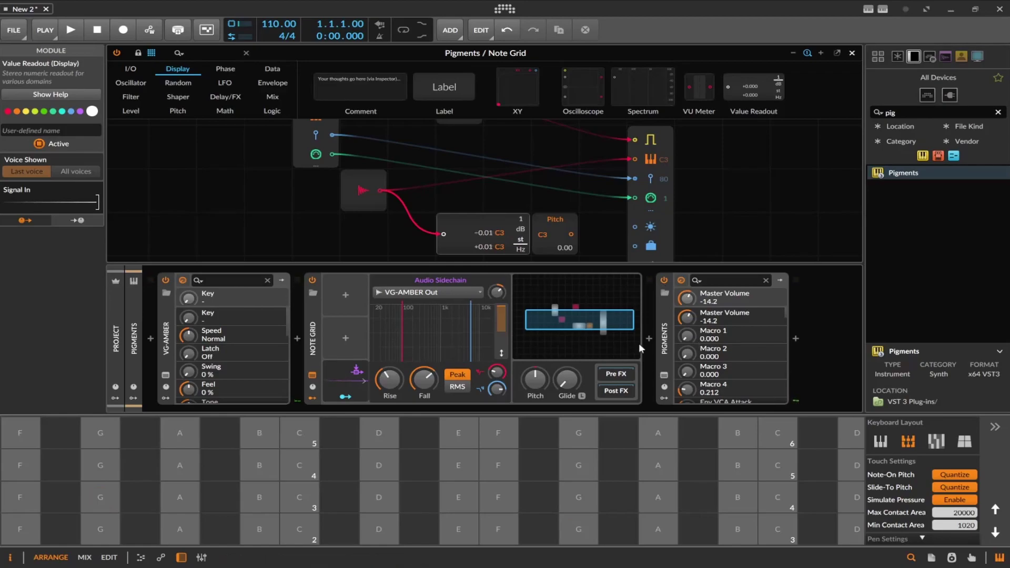
Step: Set the Audio Sidechain's rise to about 4.51 ms and turn off the VG-AMBER device
{"action": "left_click_drag", "start_coordinate": [389, 387], "coordinate": [389, 405]}
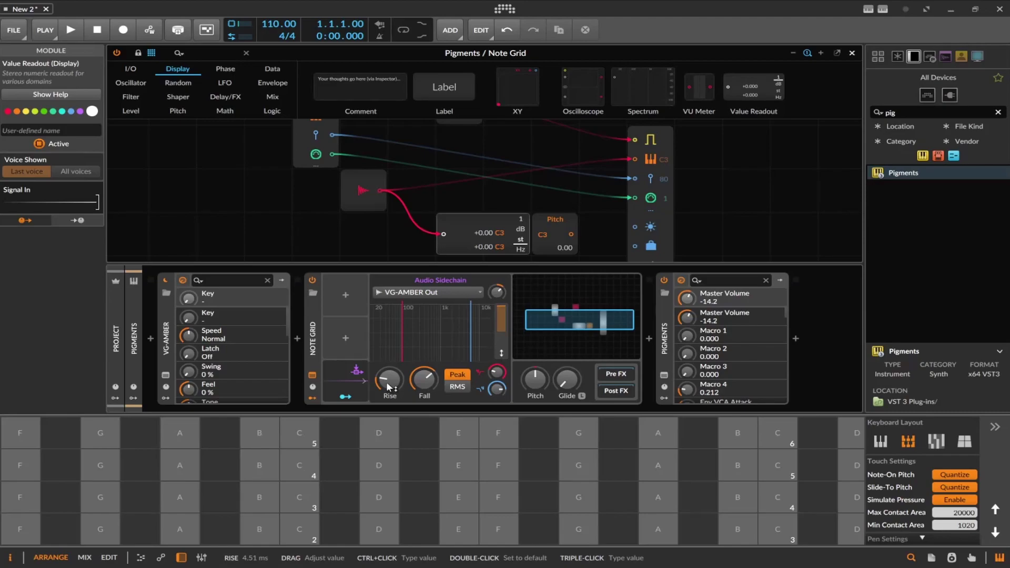
{"action": "left_click", "coordinate": [165, 281]}
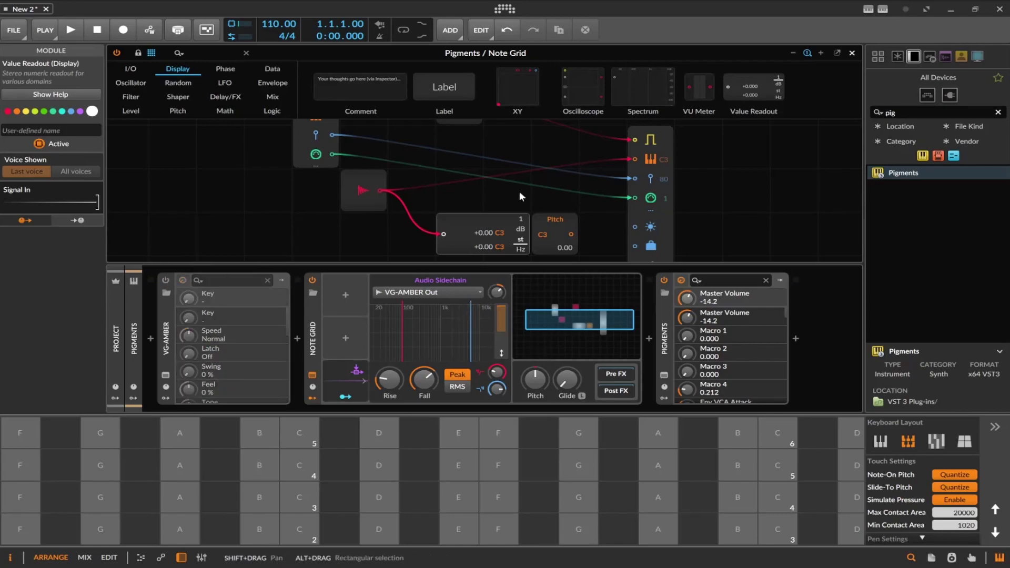
Step: Create a one-bar clip at the start of the Pigments track and insert an E-Kick ahead of VG-AMBER
{"action": "left_click", "coordinate": [853, 53]}
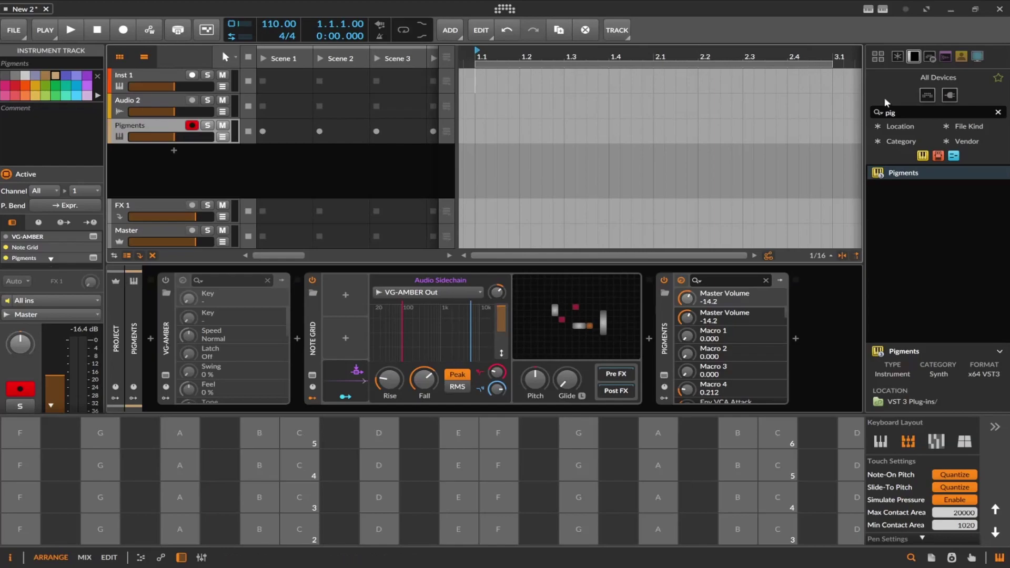
{"action": "double_click", "coordinate": [493, 129]}
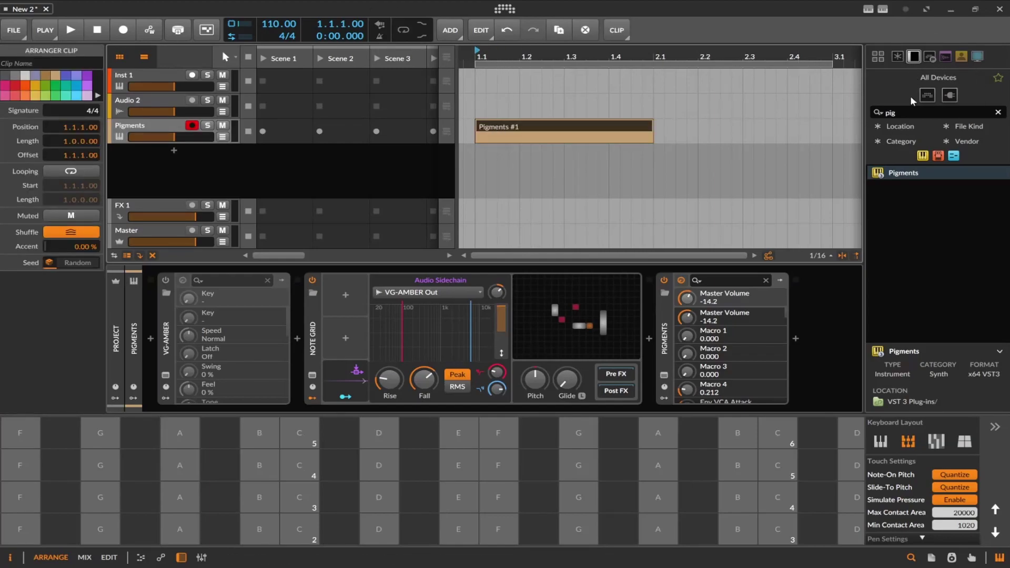
{"action": "left_click", "coordinate": [910, 112]}
{"action": "type", "text": "kid"}
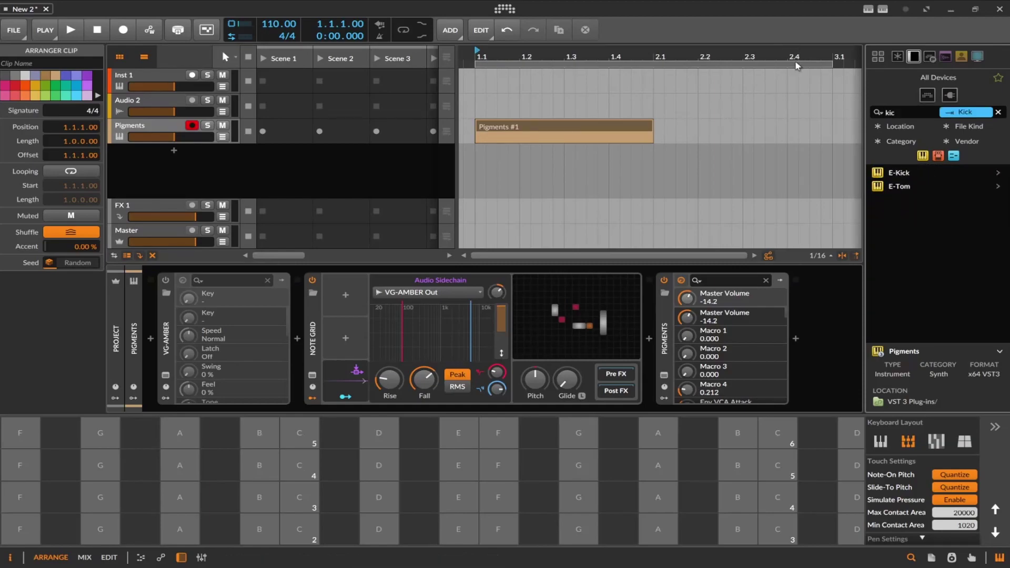
{"action": "double_click", "coordinate": [909, 176]}
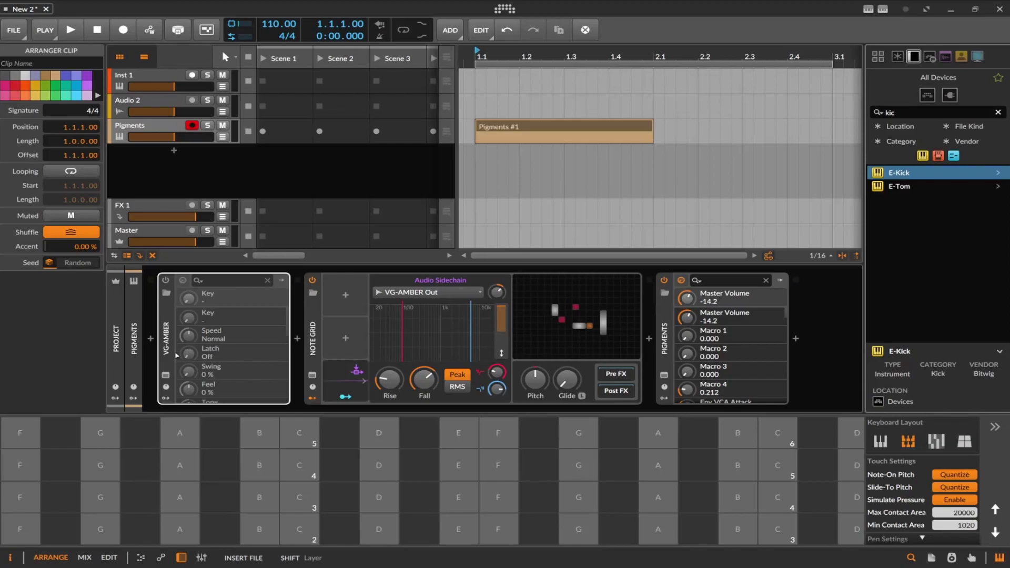
Step: Draw sixteenth-length C#2 notes on all four beats of the Pigments clip
{"action": "double_click", "coordinate": [552, 128]}
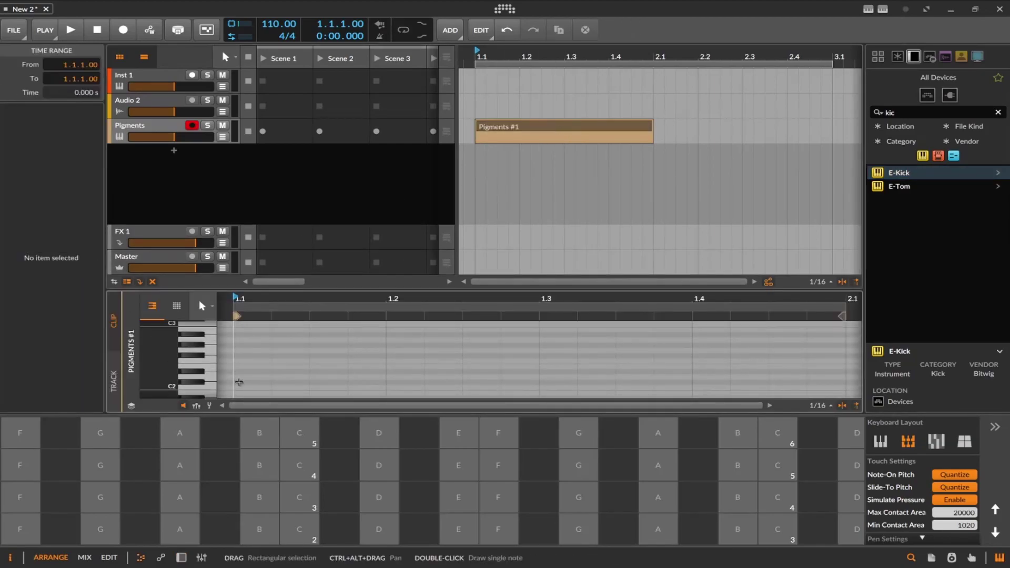
{"action": "double_click", "coordinate": [239, 382]}
{"action": "double_click", "coordinate": [389, 383]}
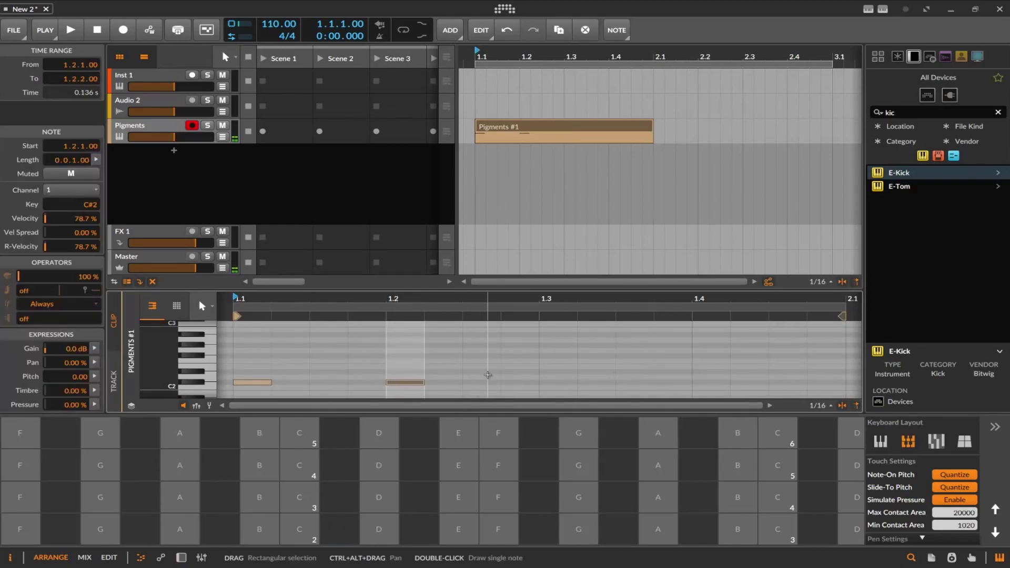
{"action": "left_click", "coordinate": [554, 383]}
{"action": "double_click", "coordinate": [554, 382]}
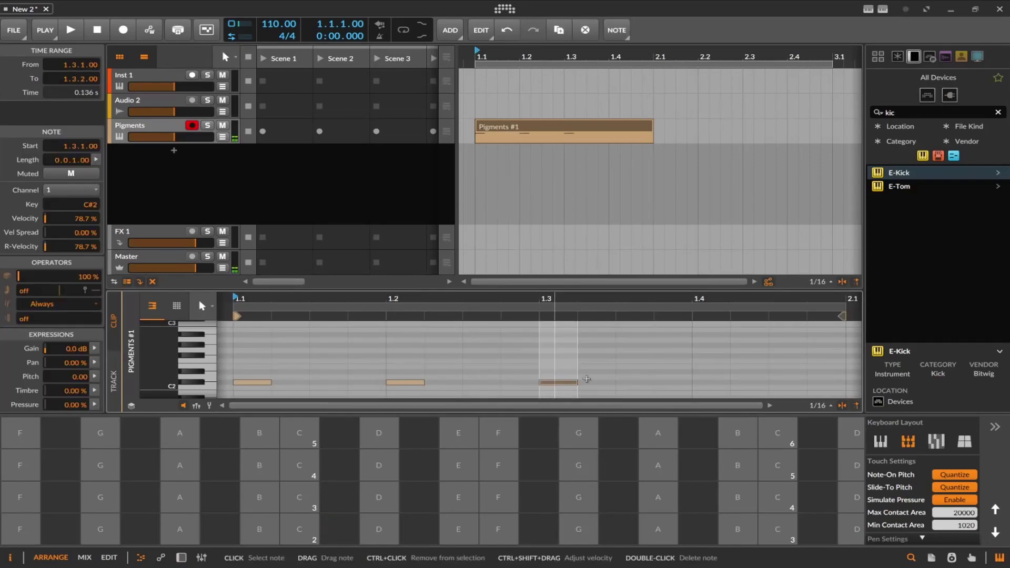
{"action": "double_click", "coordinate": [705, 382]}
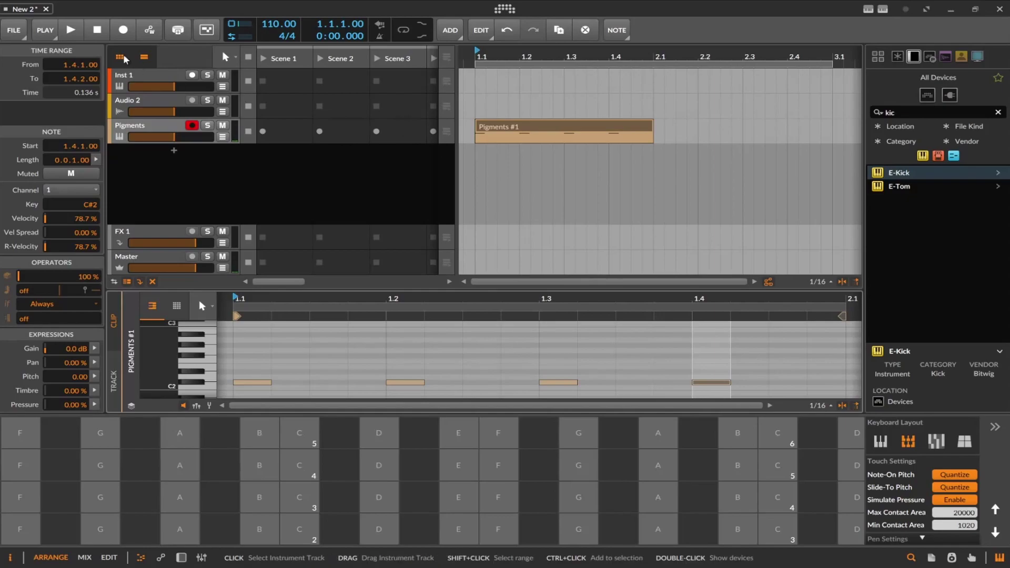
Step: Enable looping, shorten the loop region to one bar over the clip and start playback
{"action": "left_click", "coordinate": [403, 30]}
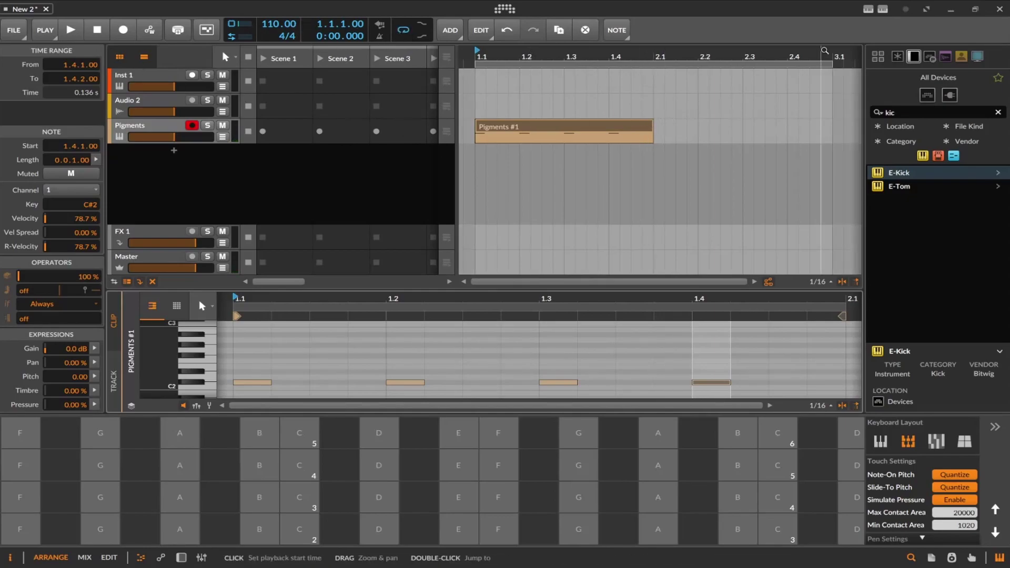
{"action": "left_click_drag", "start_coordinate": [832, 63], "coordinate": [654, 62]}
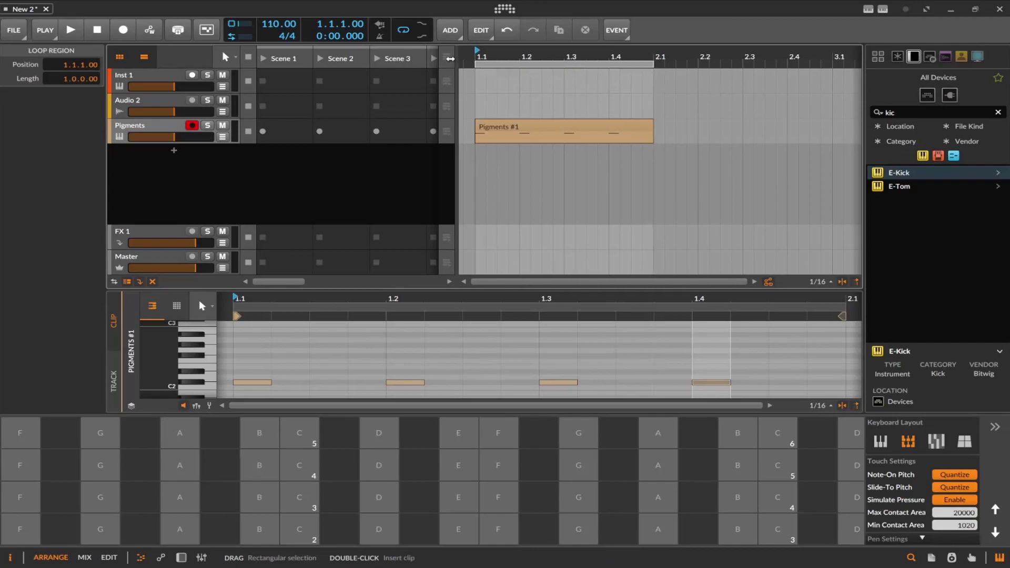
{"action": "left_click", "coordinate": [71, 30]}
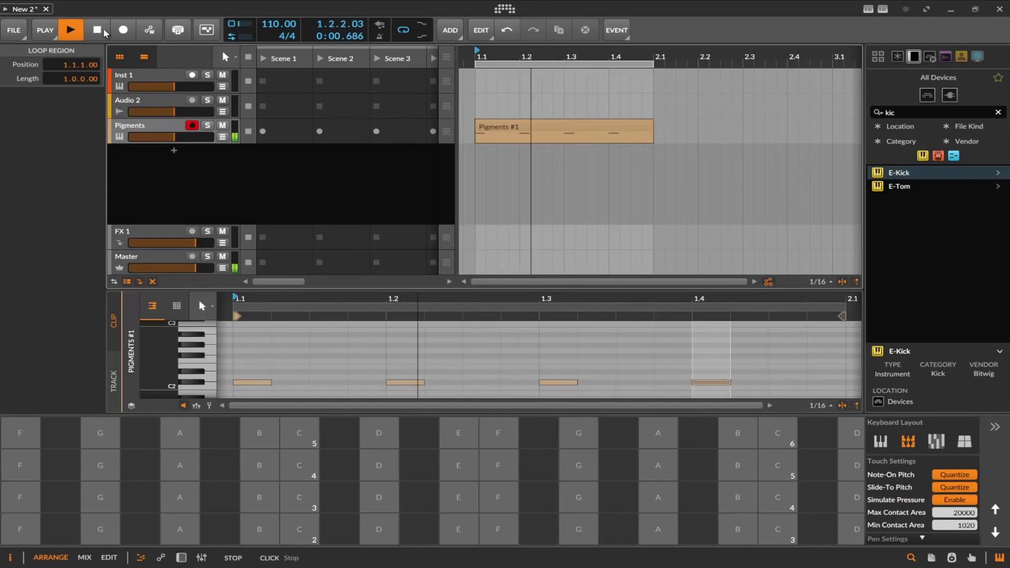
Step: Add a sixteenth-length C4 note on beat 1 and a C#4 note on beat 3 of the Pigments clip
{"action": "scroll", "coordinate": [326, 348], "scroll_direction": "up", "scroll_amount": 3}
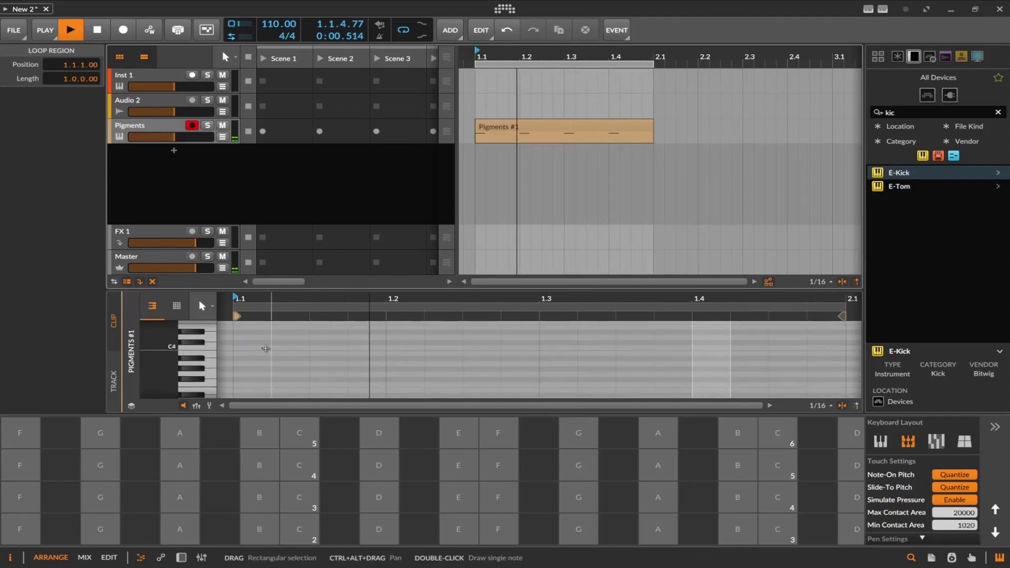
{"action": "double_click", "coordinate": [265, 349]}
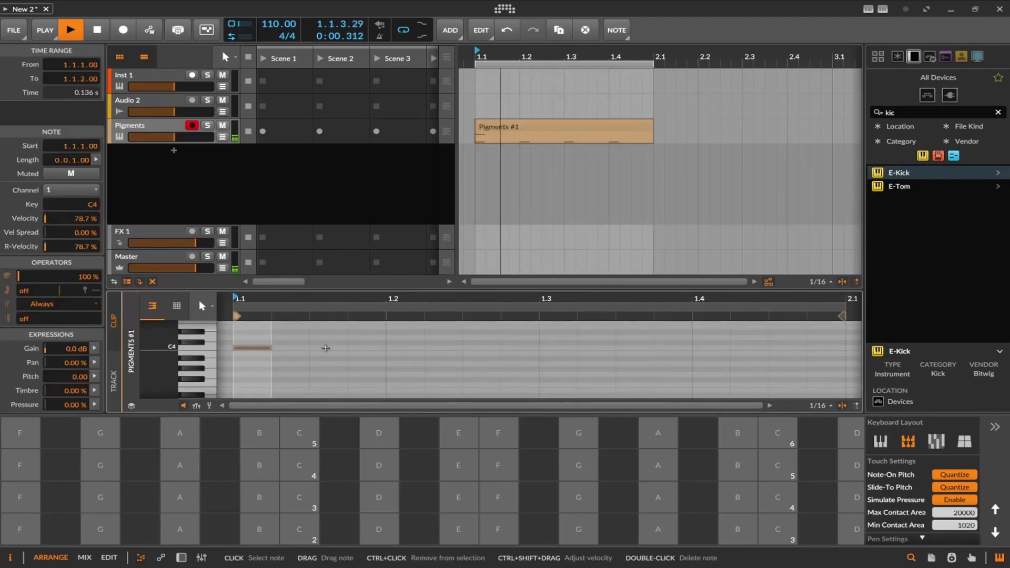
{"action": "double_click", "coordinate": [572, 343]}
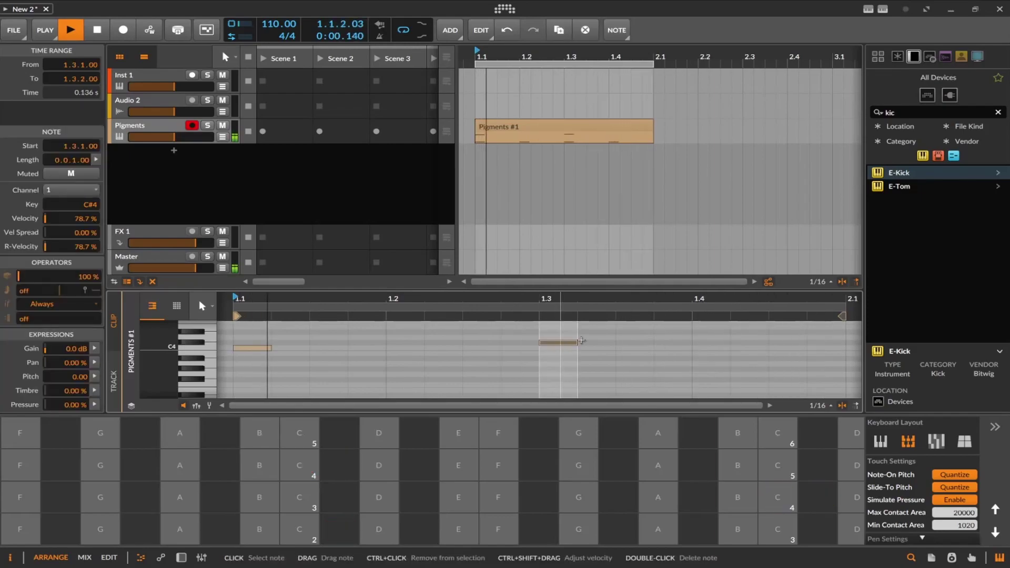
{"action": "scroll", "coordinate": [628, 371], "scroll_direction": "down", "scroll_amount": 3}
{"action": "scroll", "coordinate": [627, 371], "scroll_direction": "up", "scroll_amount": 3}
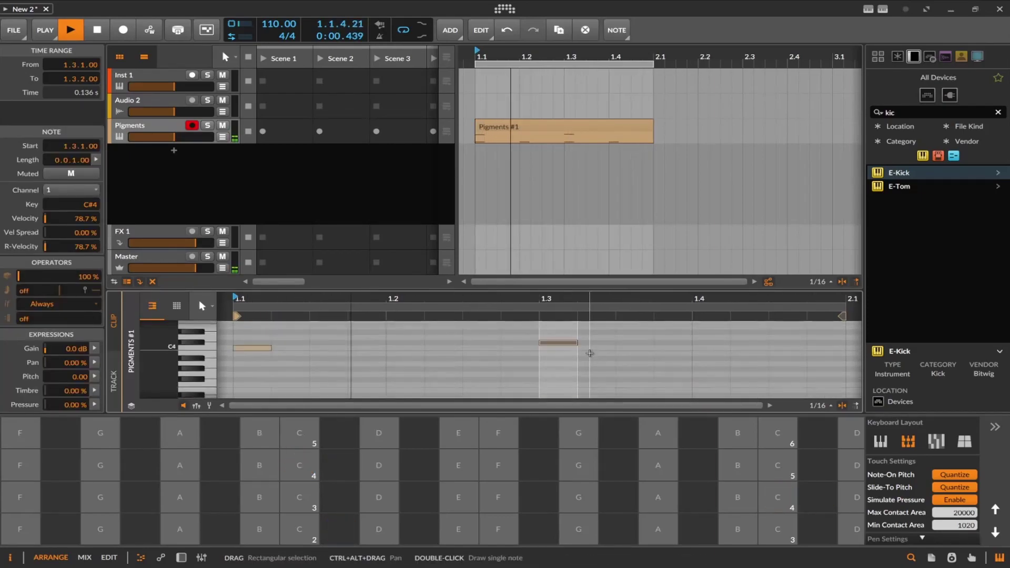
{"action": "left_click", "coordinate": [212, 392]}
{"action": "left_click", "coordinate": [212, 352]}
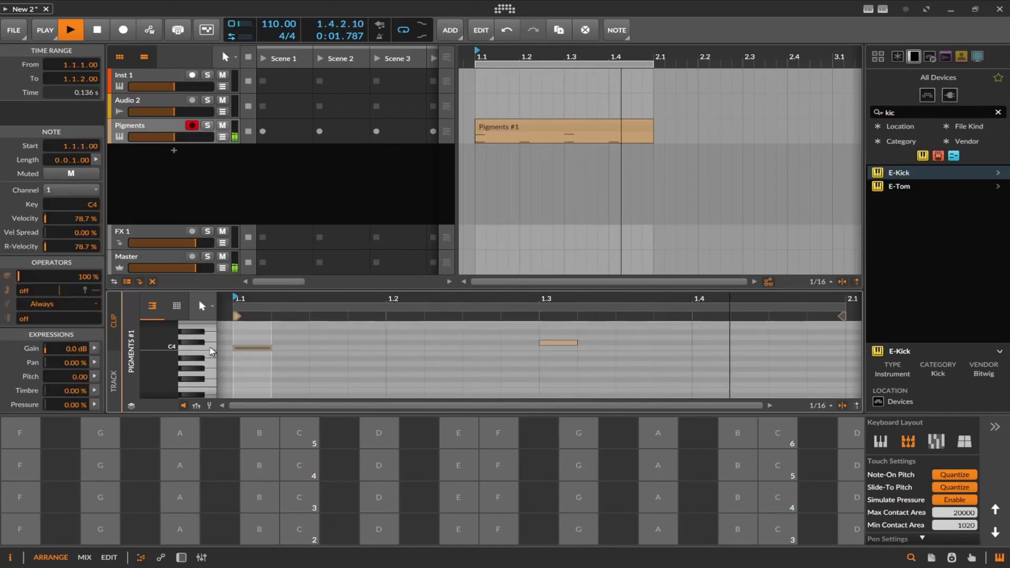
{"action": "left_click", "coordinate": [208, 384]}
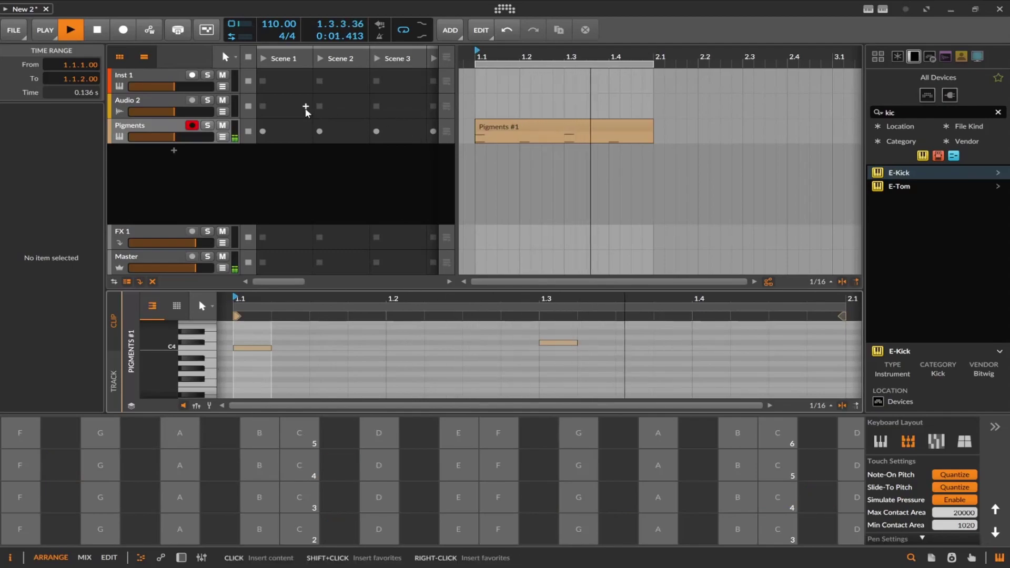
Step: Lower the Audio Sidechain's low-cut and high-cut frequencies to isolate the kick's low end, and lengthen its rise
{"action": "left_click", "coordinate": [184, 554]}
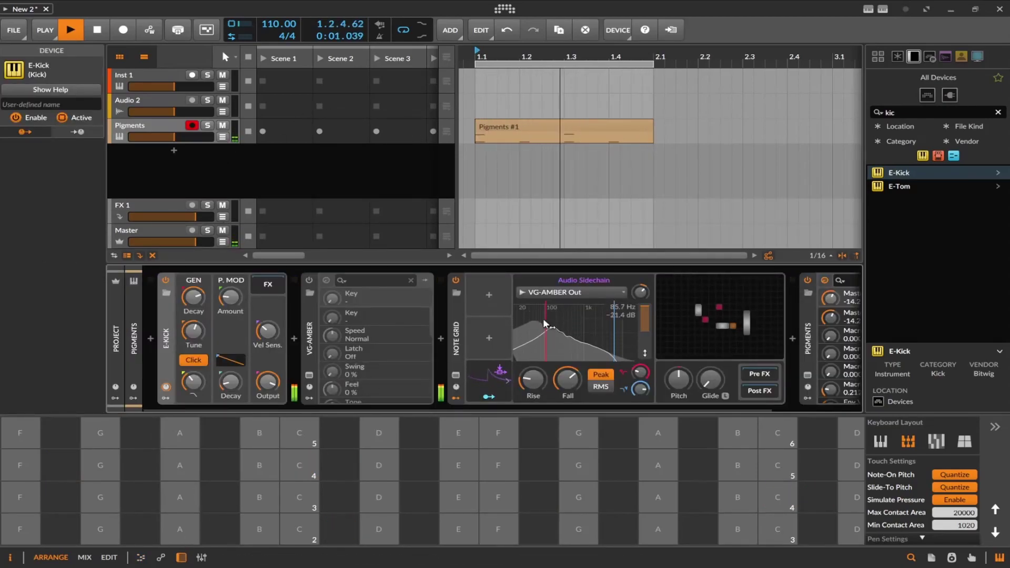
{"action": "left_click_drag", "start_coordinate": [546, 327], "coordinate": [533, 328]}
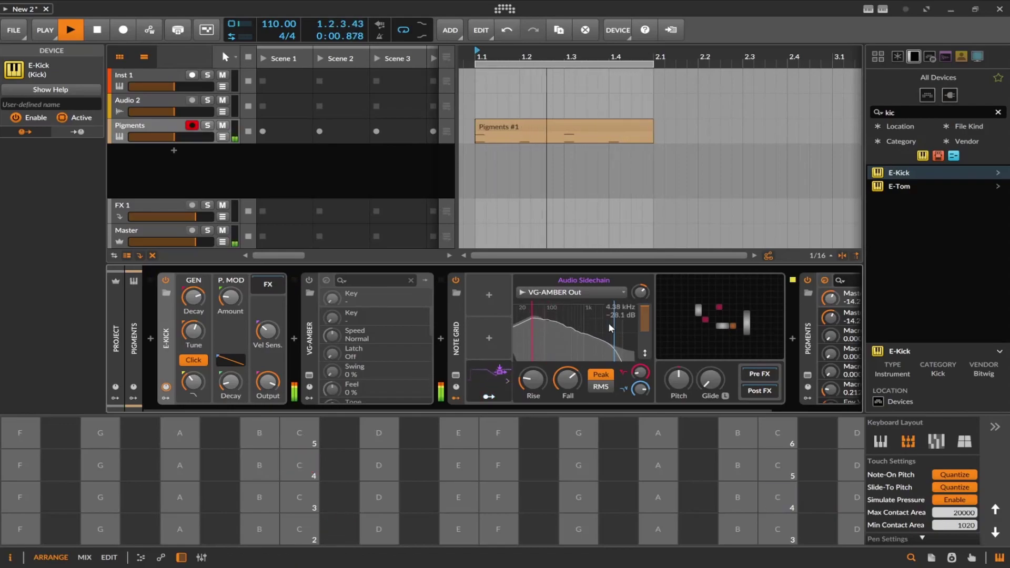
{"action": "left_click_drag", "start_coordinate": [613, 329], "coordinate": [567, 345]}
{"action": "mouse_move", "coordinate": [533, 378]}
{"action": "left_mouse_down"}
{"action": "mouse_move", "coordinate": [533, 394]}
{"action": "mouse_move", "coordinate": [533, 375]}
{"action": "left_mouse_up"}
{"action": "left_click_drag", "start_coordinate": [639, 327], "coordinate": [639, 332]}
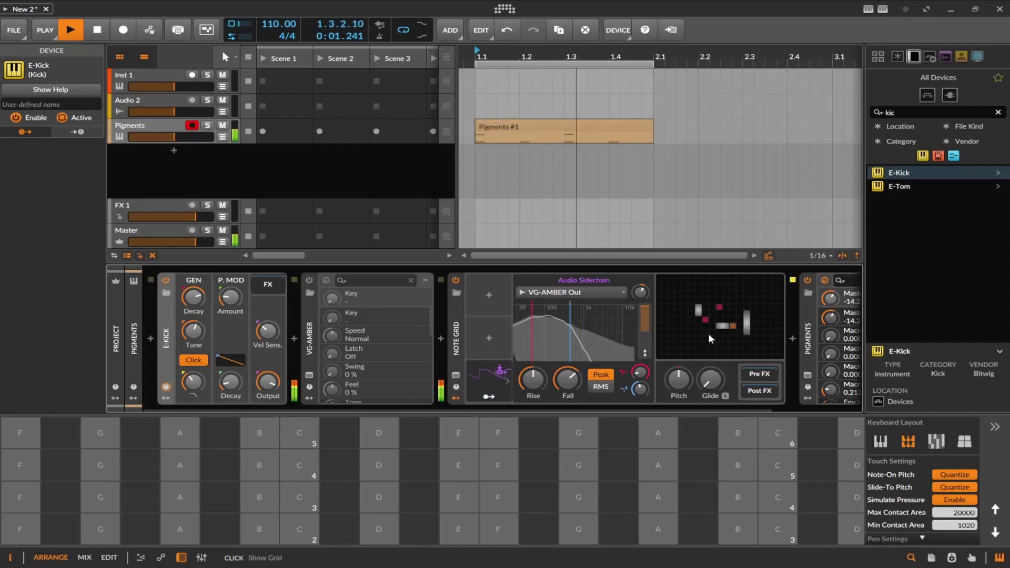
Step: Open Pigments, browse forward to the Enchanted Rainstick preset and stop playback
{"action": "left_click", "coordinate": [808, 378]}
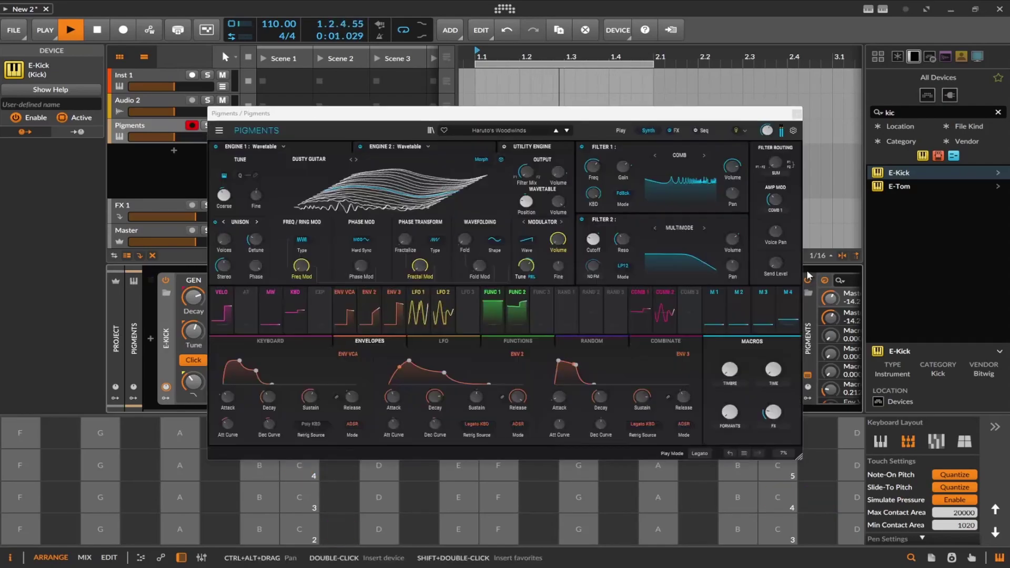
{"action": "left_click", "coordinate": [566, 131]}
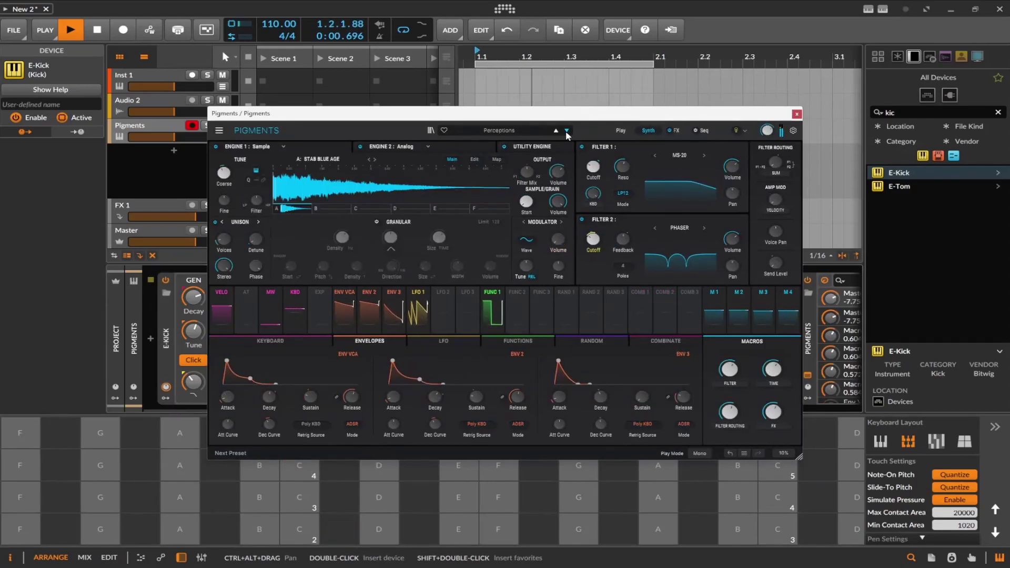
{"action": "left_click", "coordinate": [567, 131]}
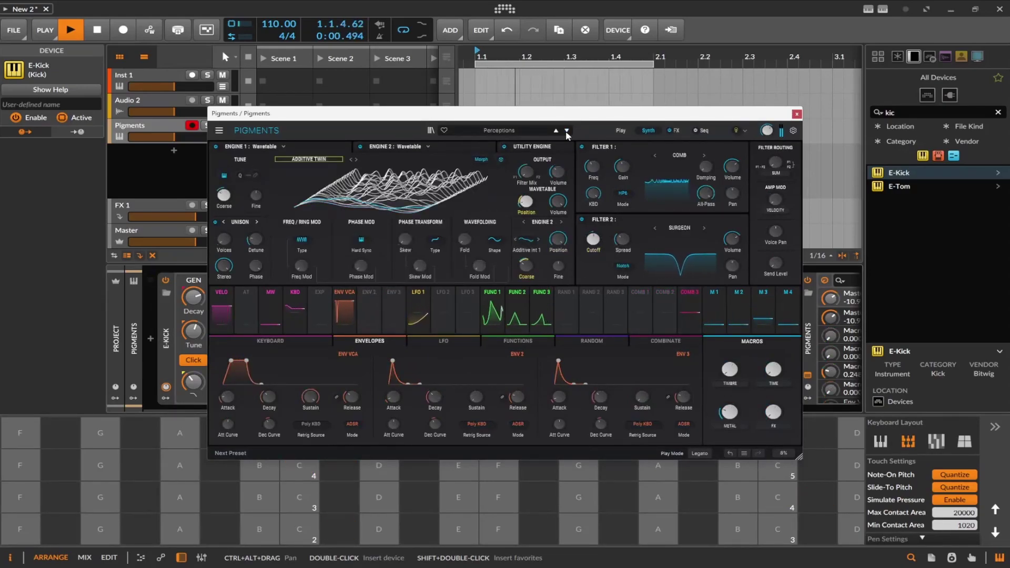
{"action": "left_click", "coordinate": [566, 132]}
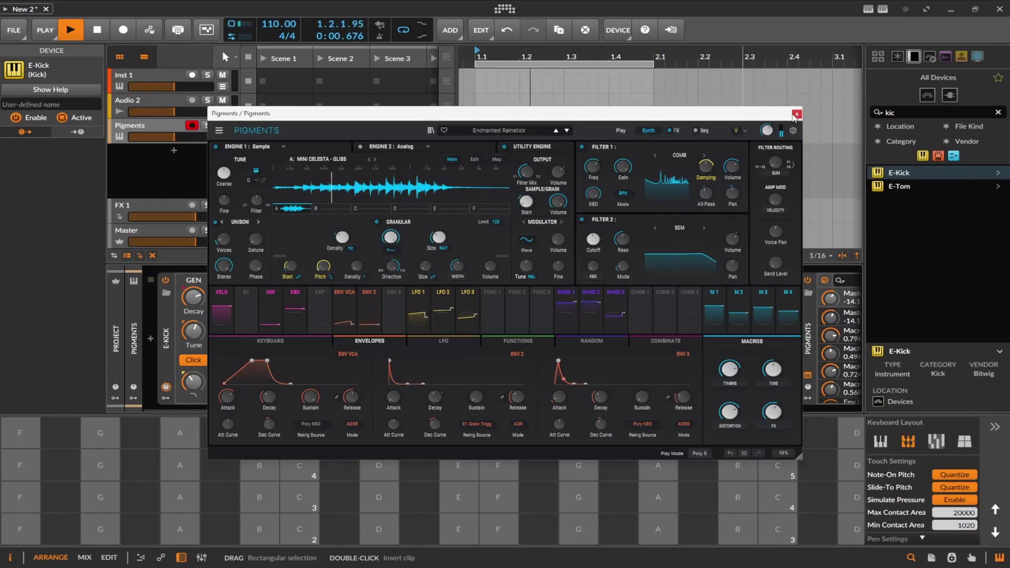
{"action": "key", "text": "space"}
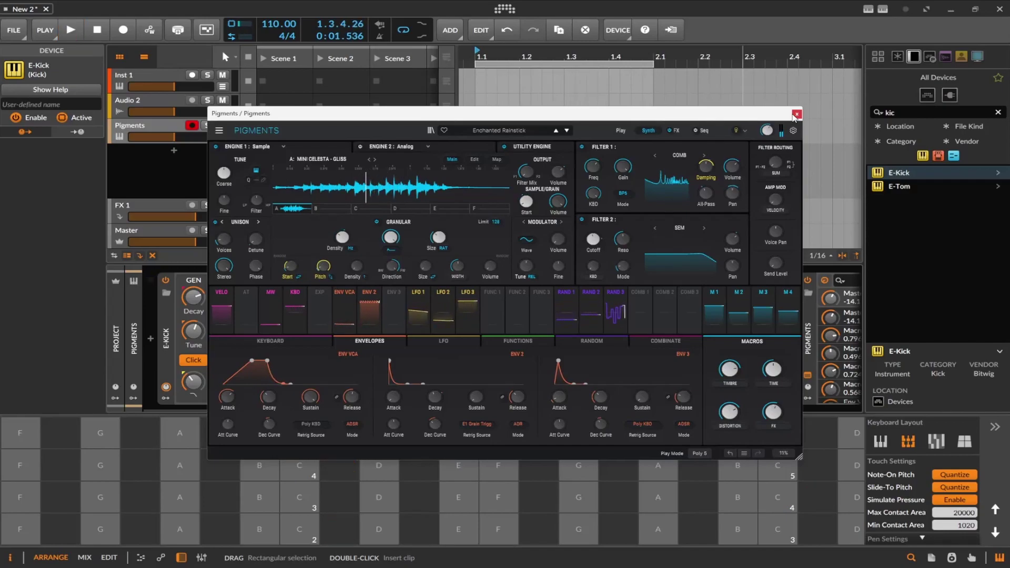